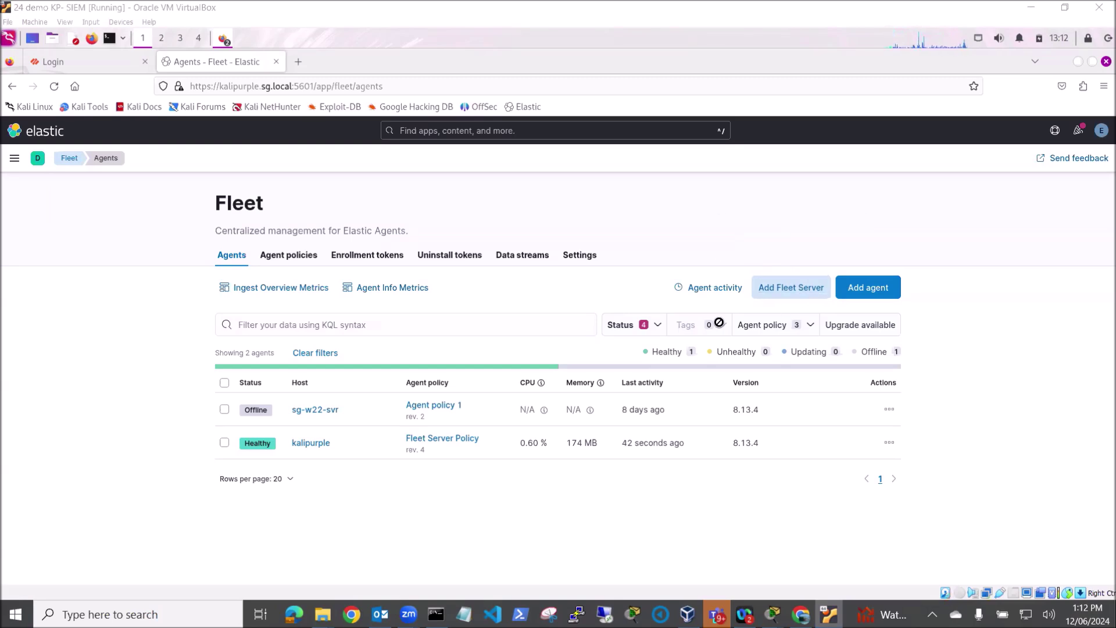
# - Search the Fleet Server Policy's available integrations for 'cisco' and open the Cisco IOS card
pyautogui.click(447, 438)
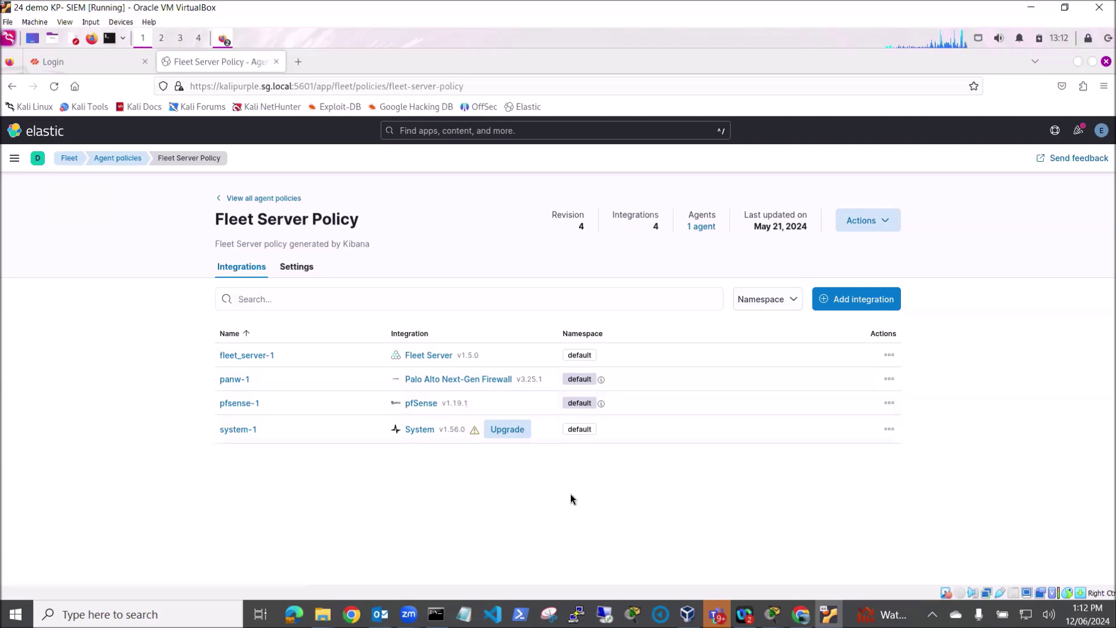
pyautogui.click(849, 305)
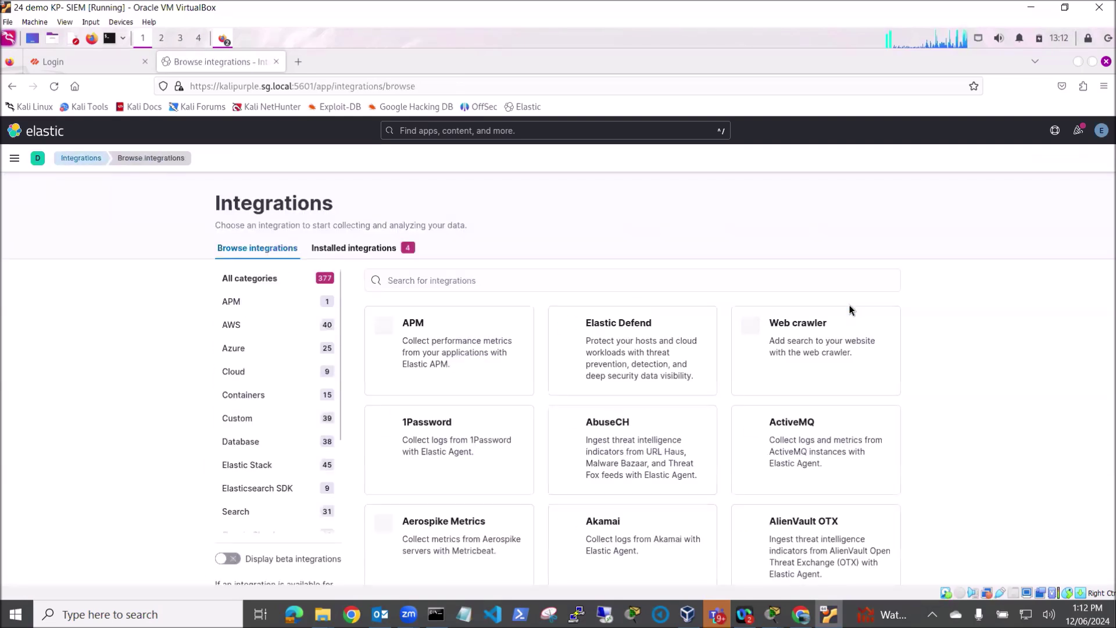
pyautogui.click(403, 282)
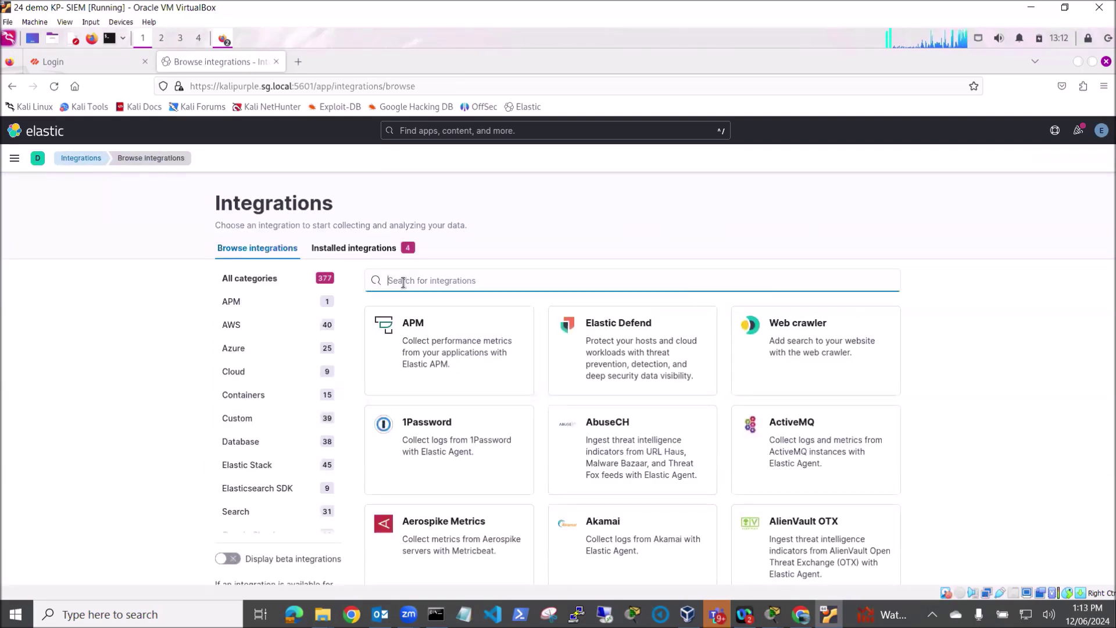
pyautogui.write('cisco')
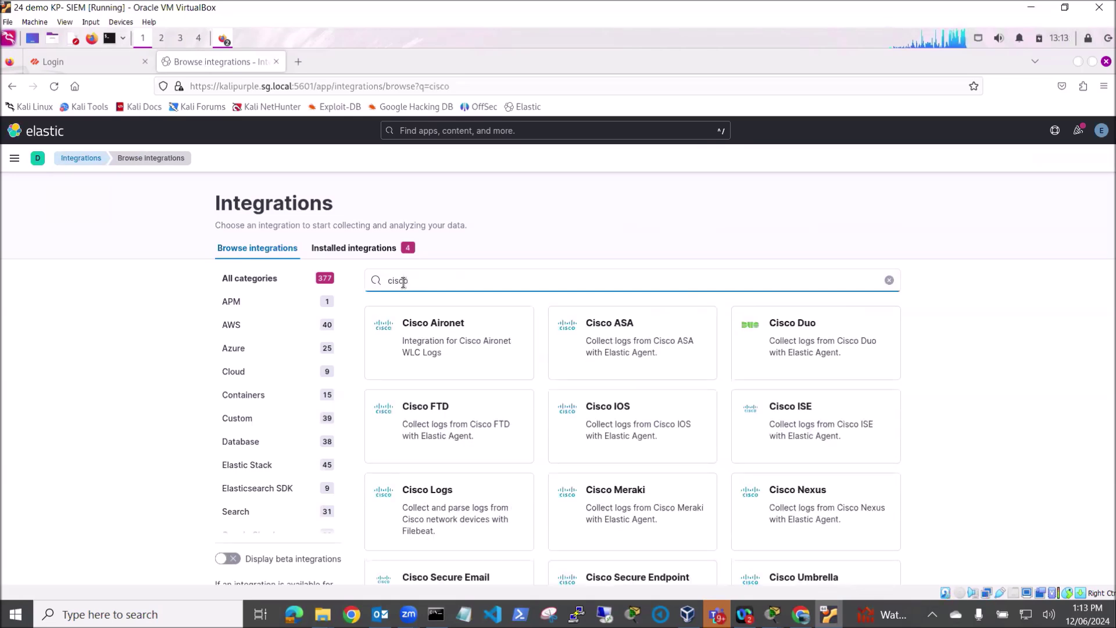
pyautogui.click(610, 410)
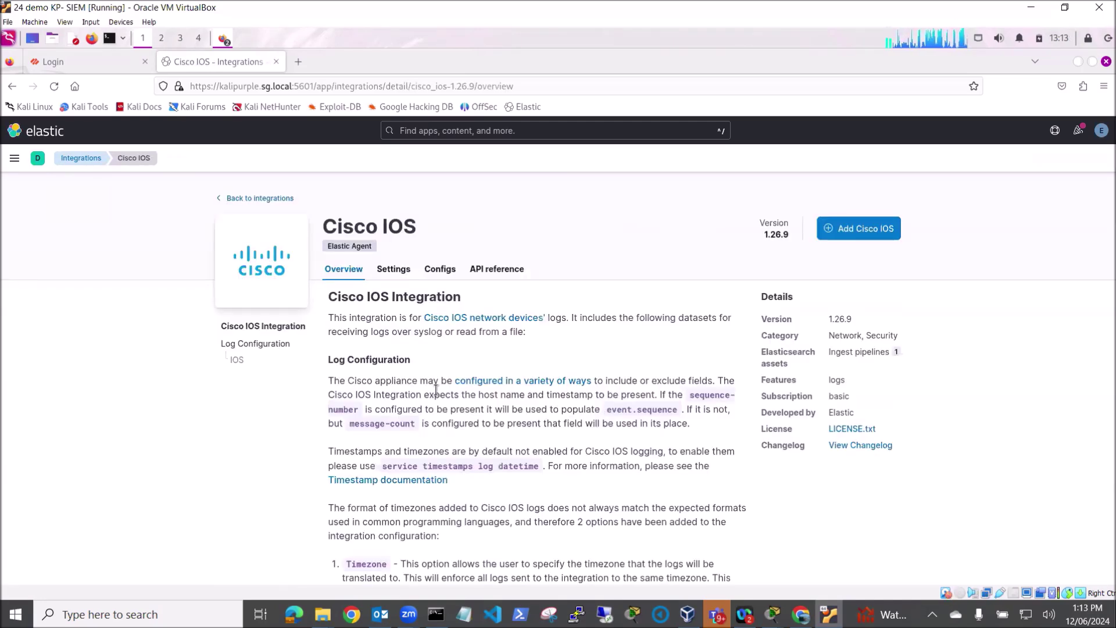
# - Highlight the cisco_ios.log dataset line in the example event, then begin adding Cisco IOS
pyautogui.scroll(-7, 436, 388)
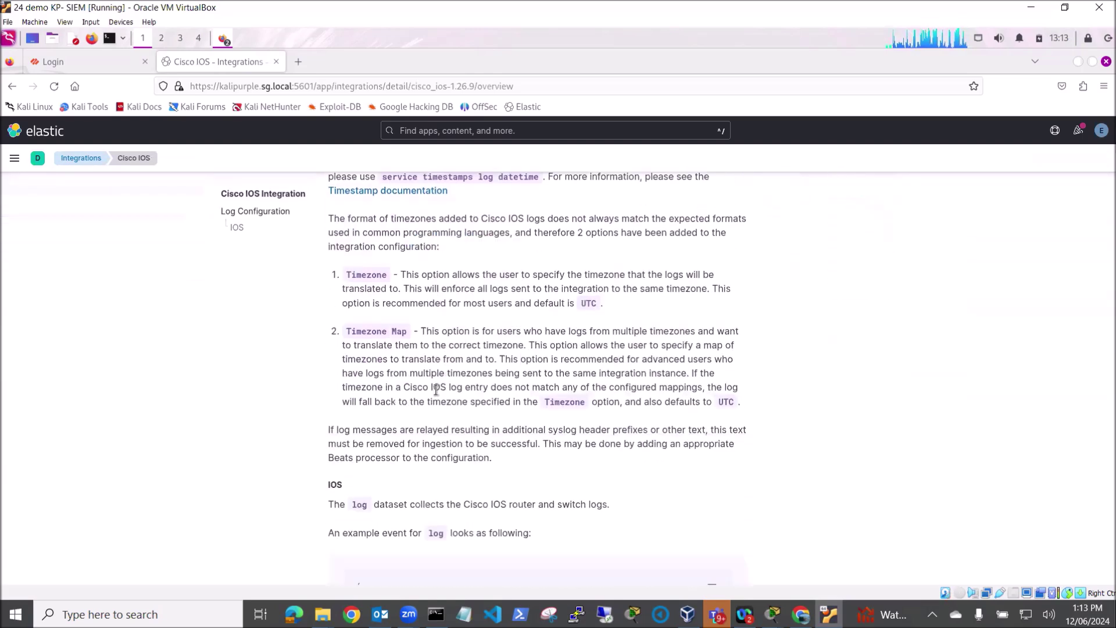
pyautogui.scroll(-4, 436, 389)
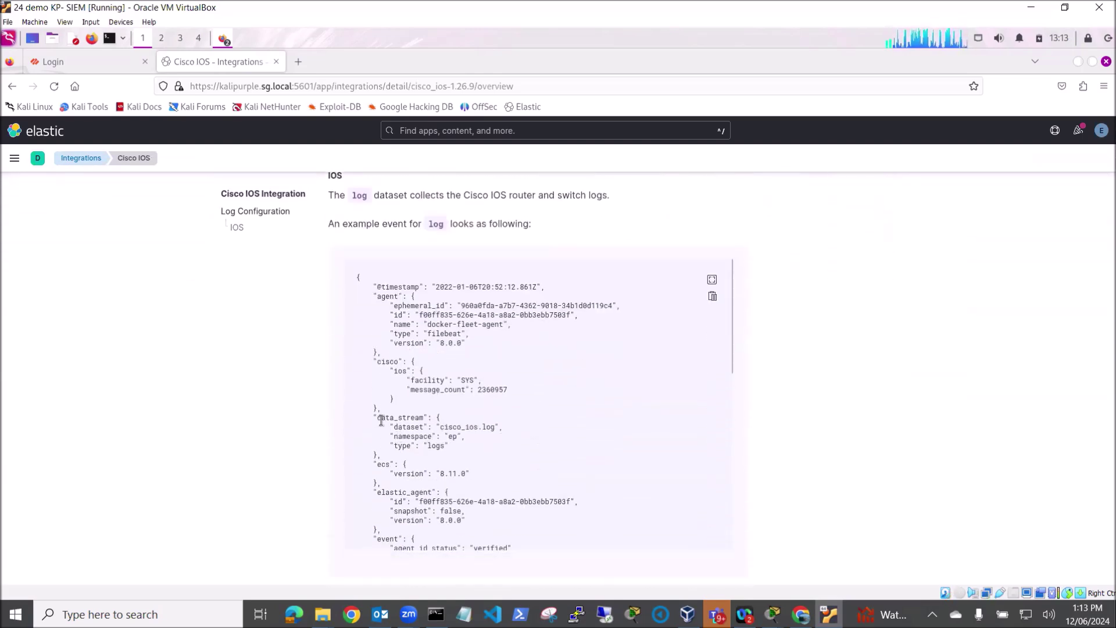
pyautogui.moveTo(393, 427); pyautogui.dragTo(494, 427)
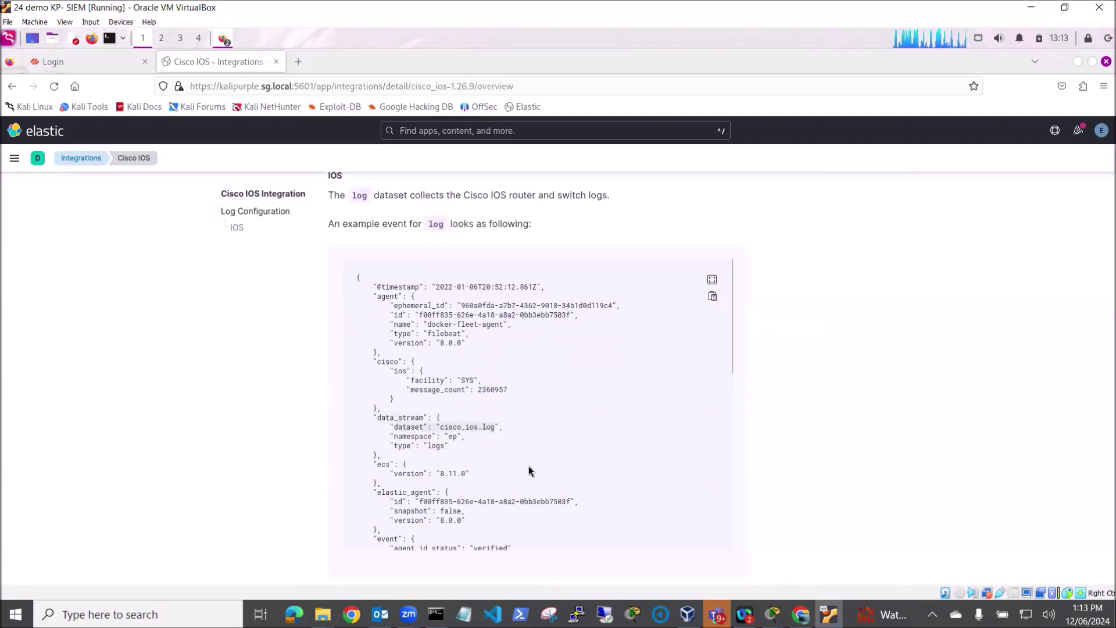
pyautogui.scroll(15, 529, 466)
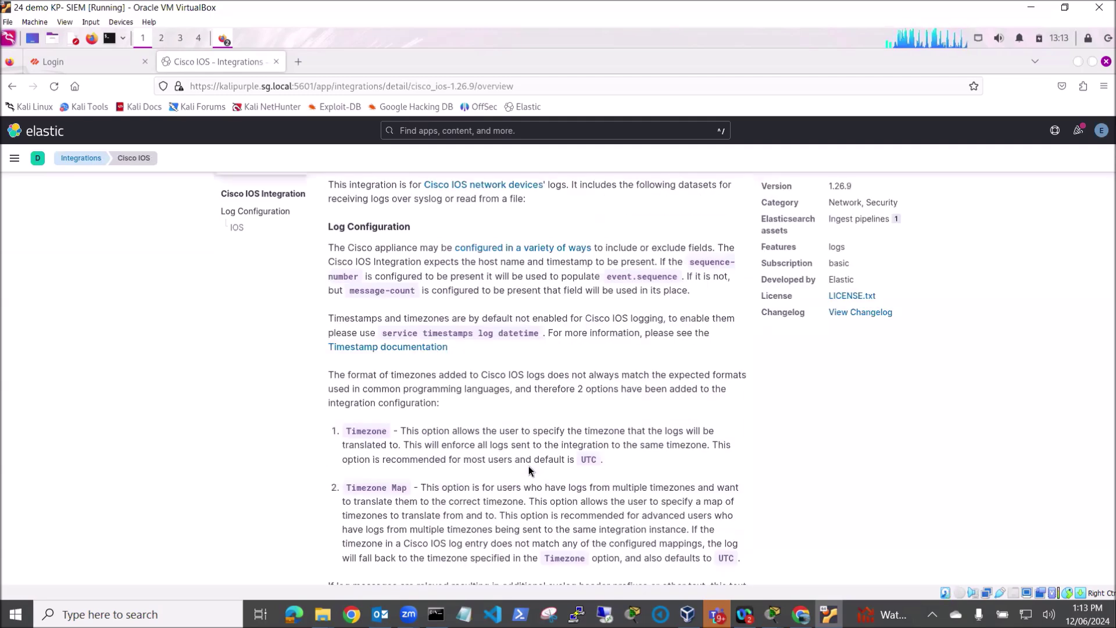
pyautogui.click(861, 228)
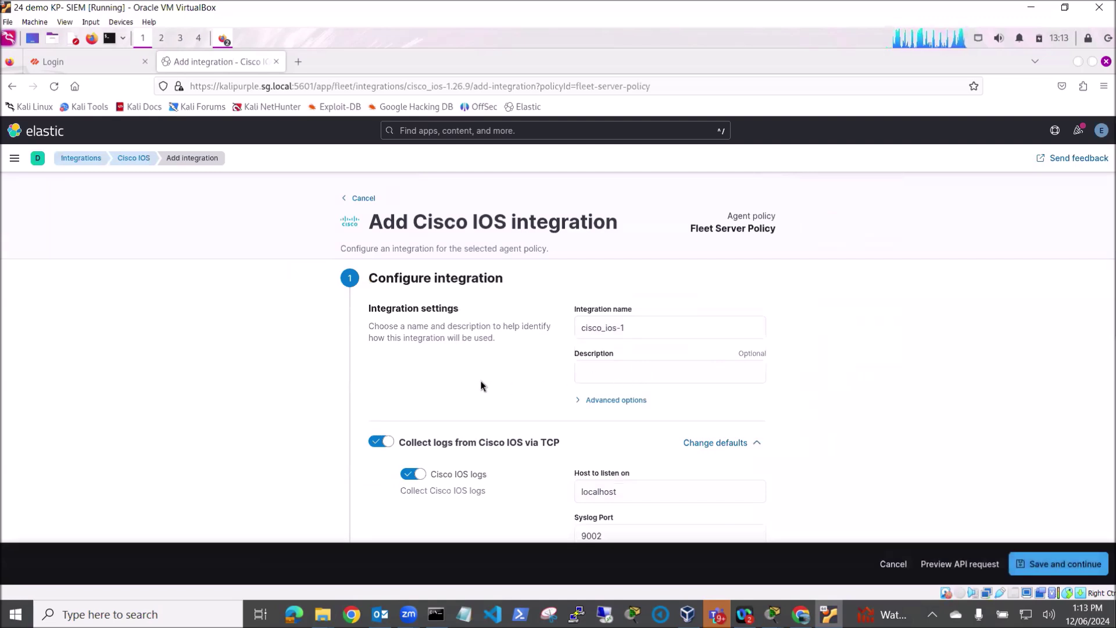
# - Change the UDP listener host from localhost to 0.0.0.0
pyautogui.scroll(-1, 483, 384)
pyautogui.scroll(-1, 483, 384)
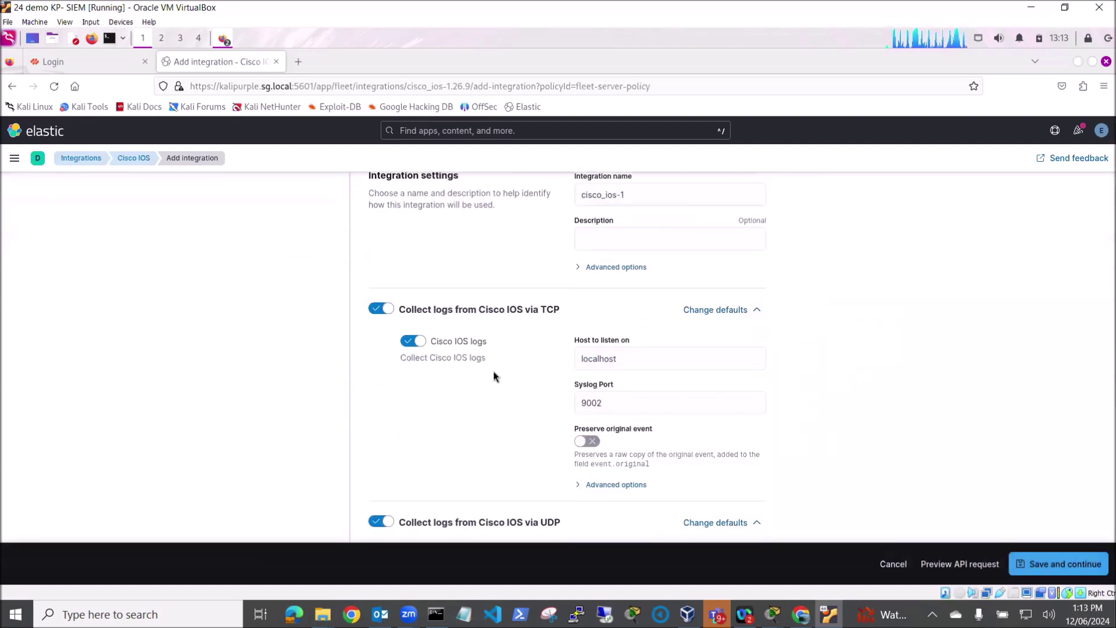
pyautogui.scroll(-1, 448, 383)
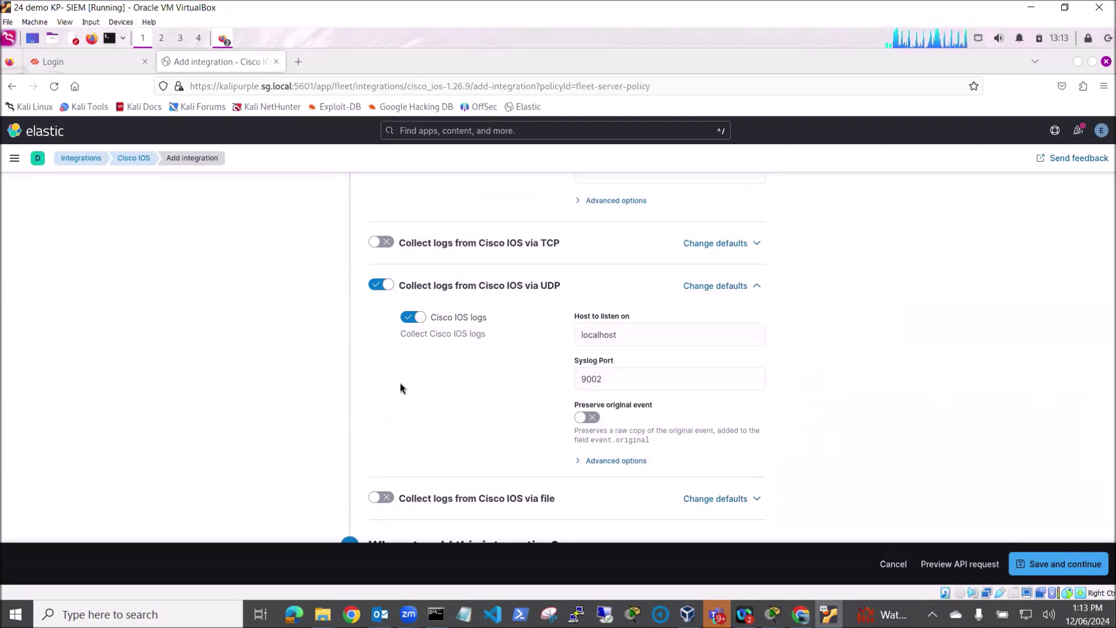
pyautogui.click(657, 332)
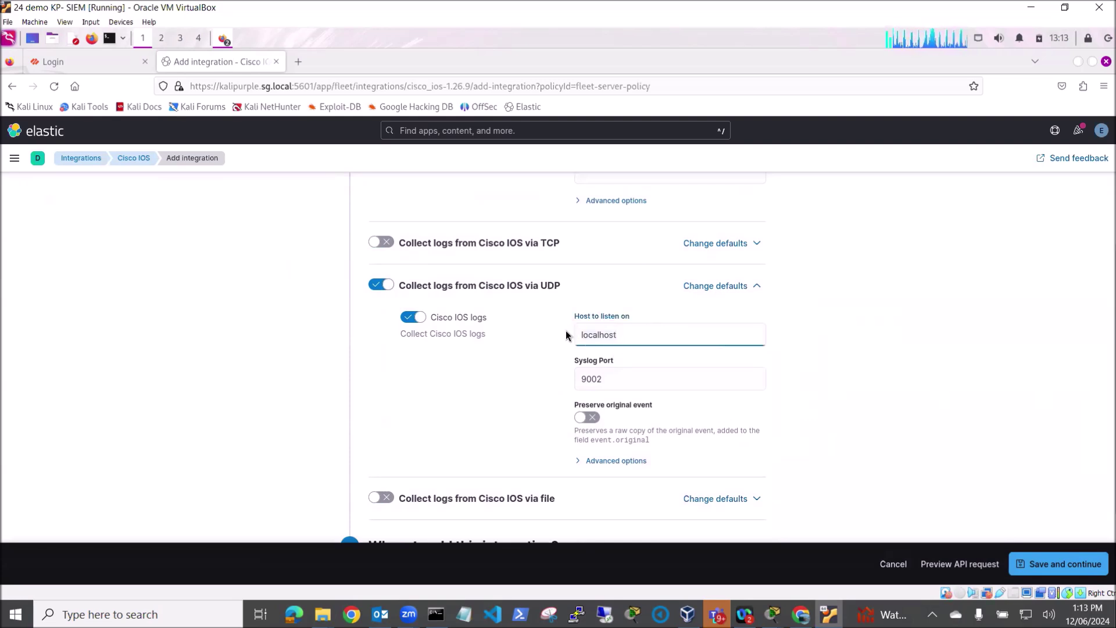
pyautogui.hotkey('ctrl', 'a')
pyautogui.write('0')
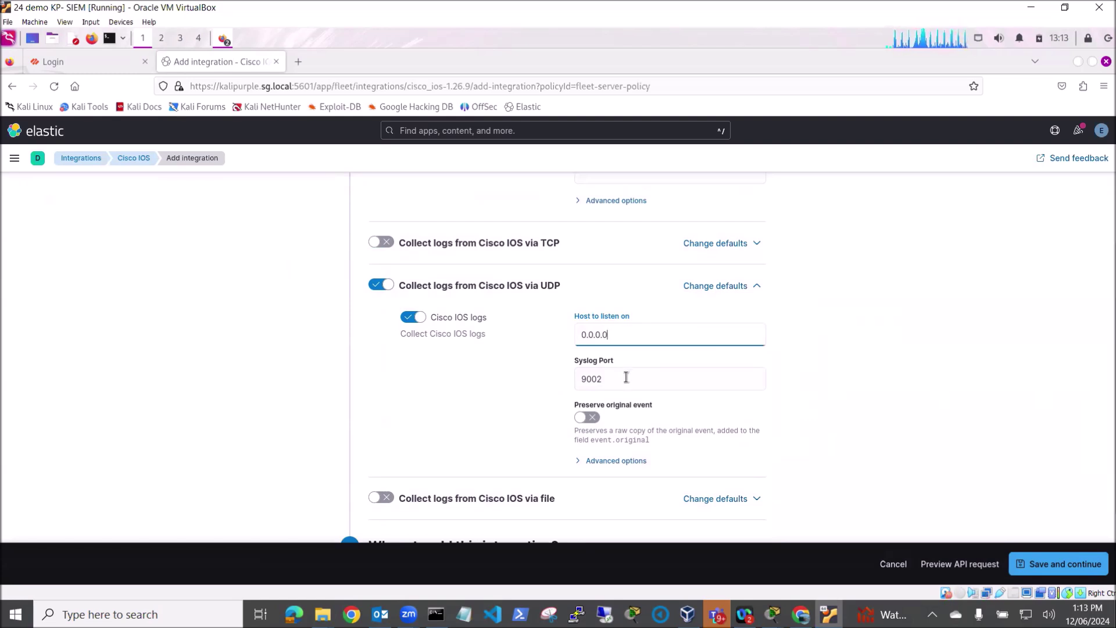
# - Set the UDP syslog port to 514, save the integration and confirm deployment
pyautogui.click(580, 379)
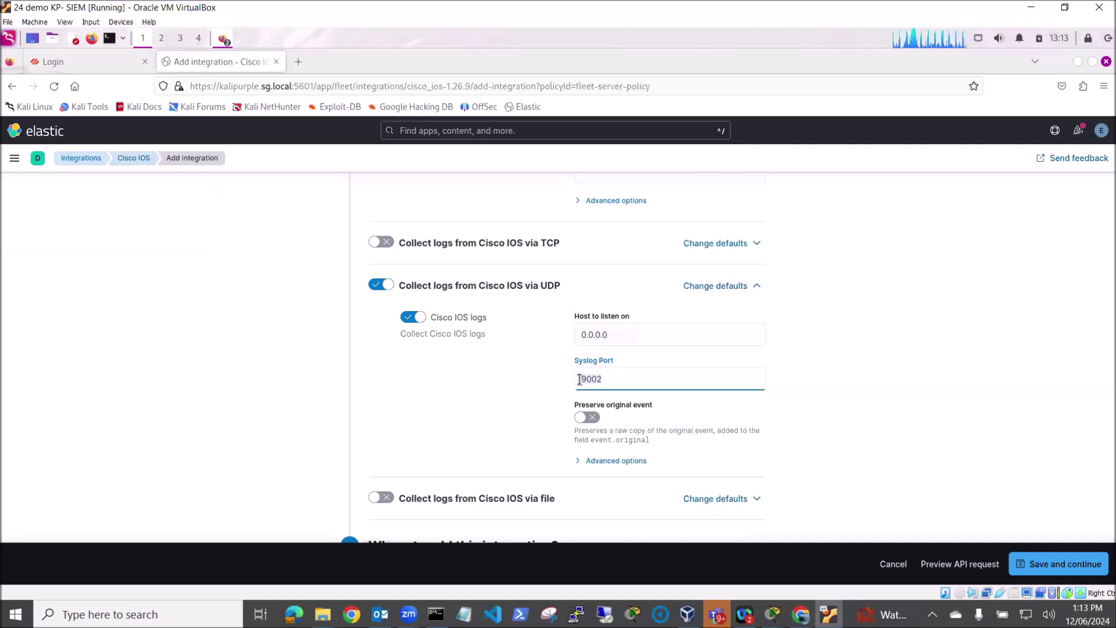
pyautogui.hotkey('ctrl', 'a')
pyautogui.write('5')
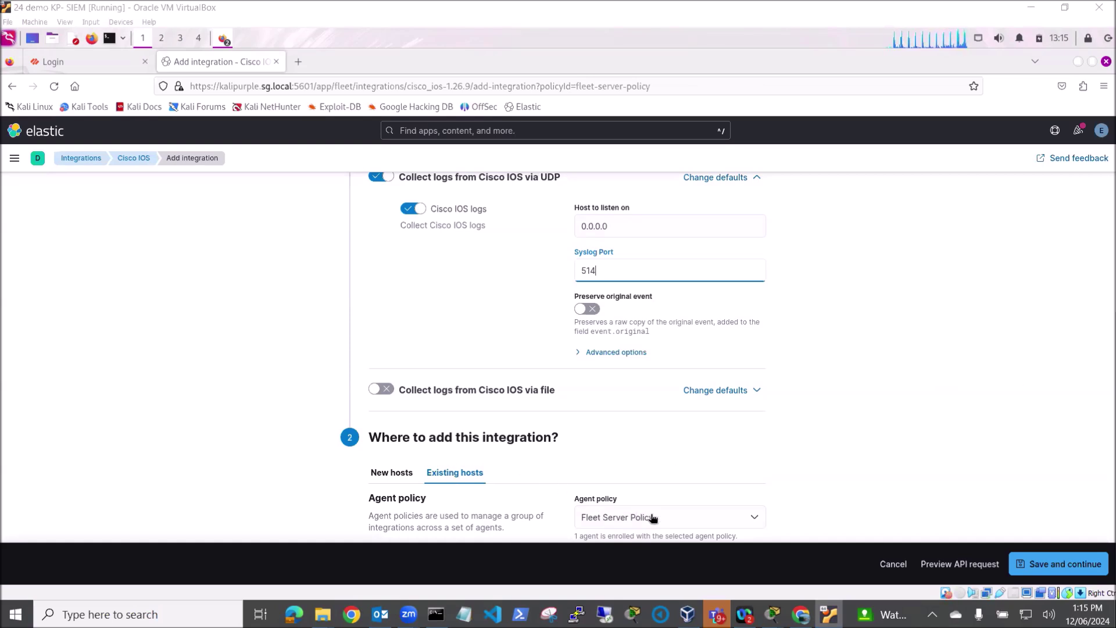
pyautogui.click(1062, 563)
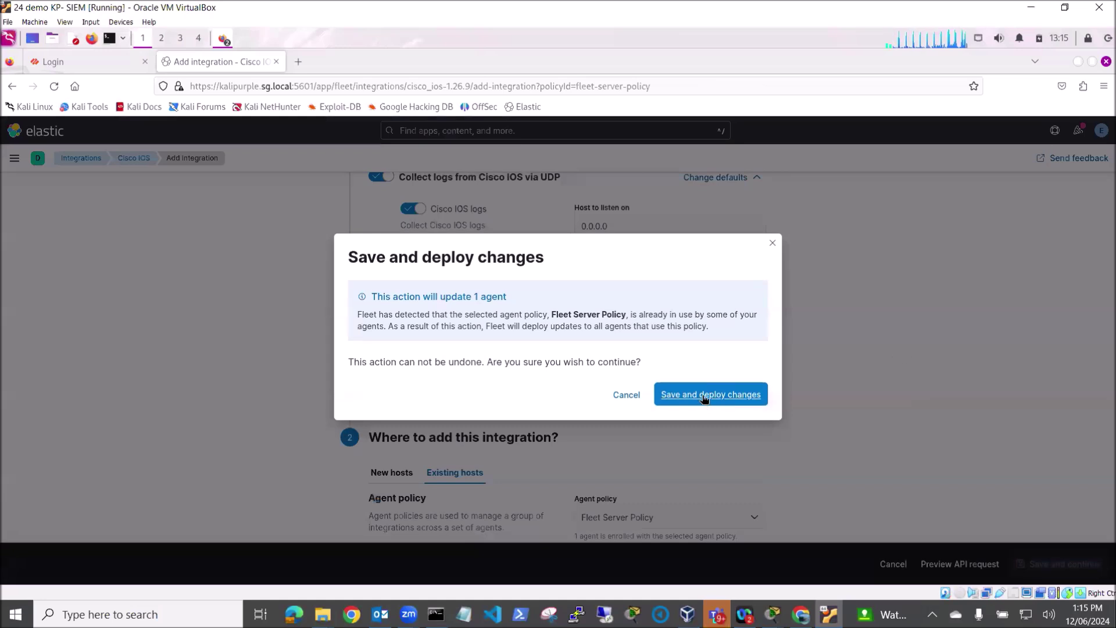
pyautogui.click(705, 401)
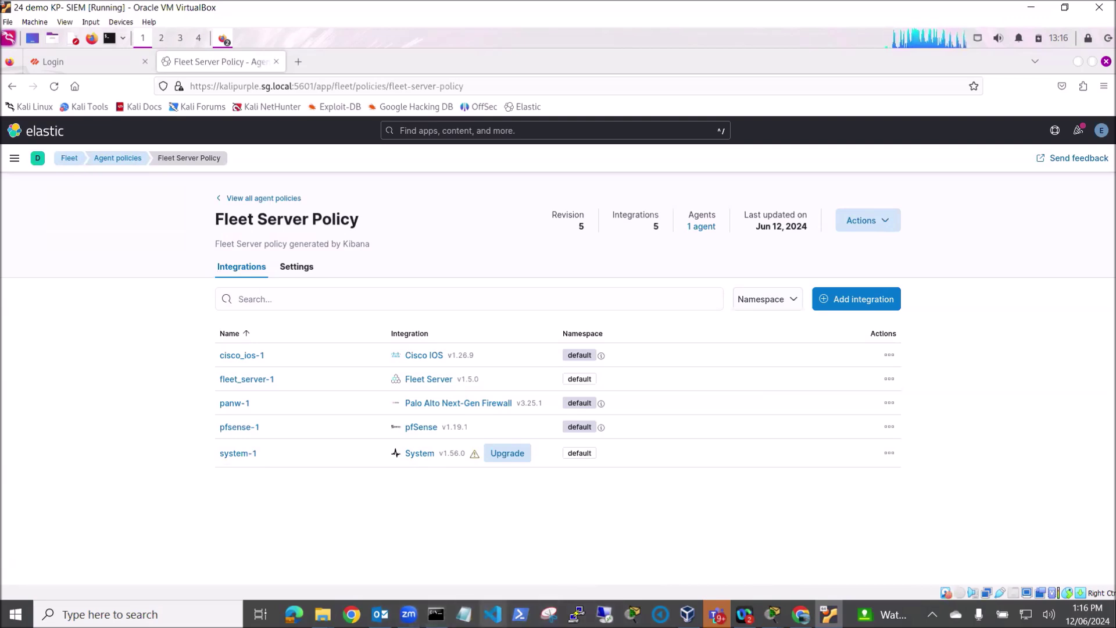
# - Launch PuTTY from the taskbar
pyautogui.click(577, 612)
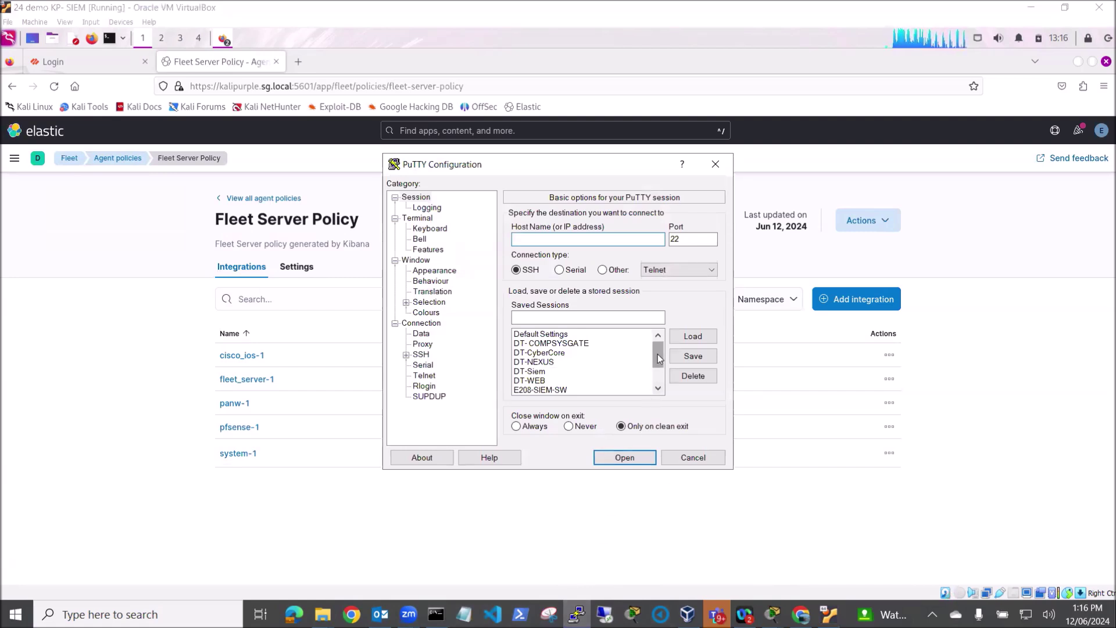
# - Load the saved E208-SIEM-SW session and open its Telnet connection to 192.168.100.254
pyautogui.moveTo(658, 359); pyautogui.dragTo(659, 371)
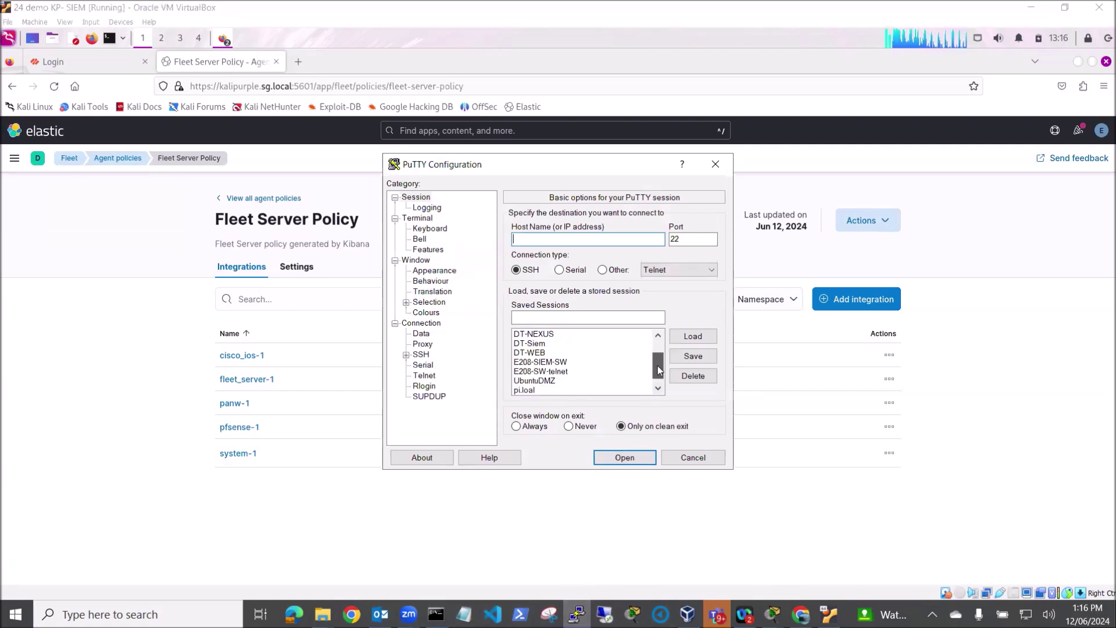
pyautogui.moveTo(658, 361); pyautogui.dragTo(658, 360)
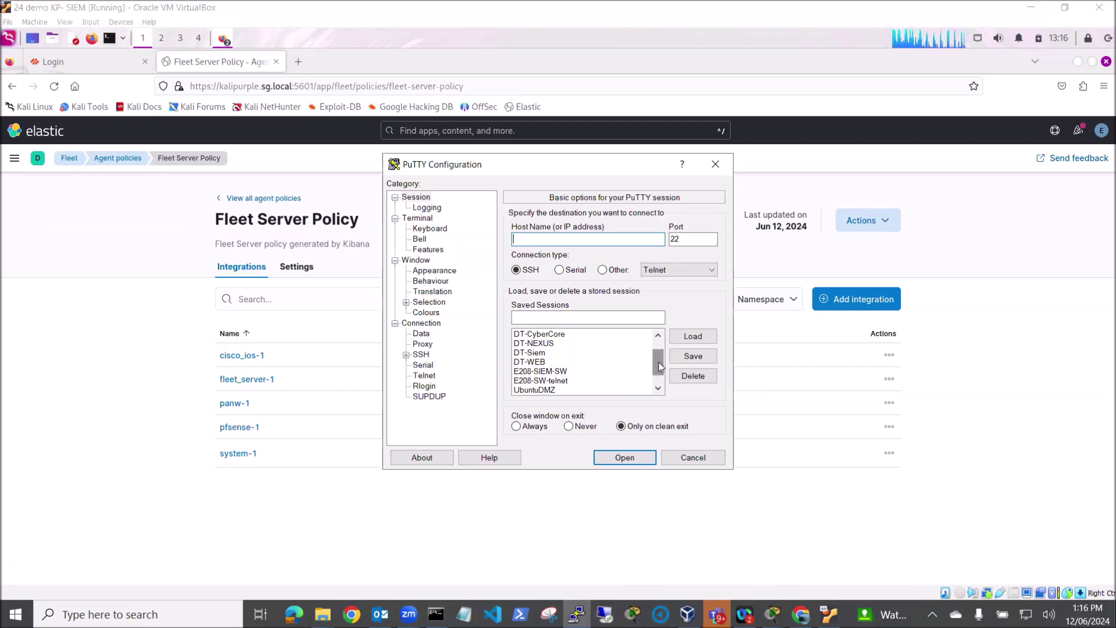
pyautogui.click(560, 371)
pyautogui.click(694, 337)
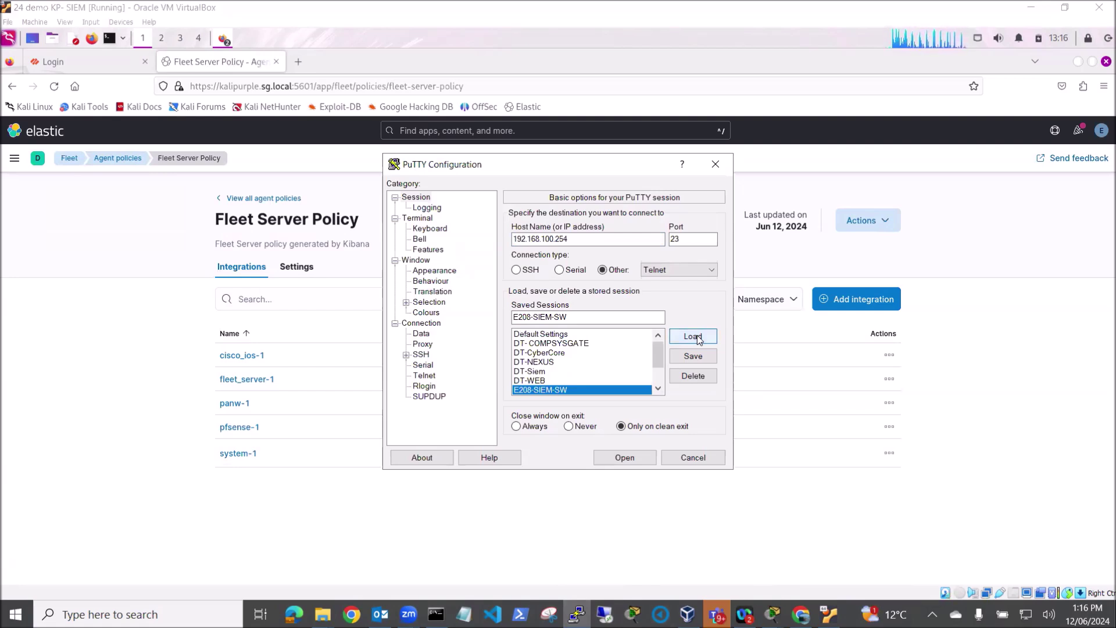
pyautogui.click(626, 458)
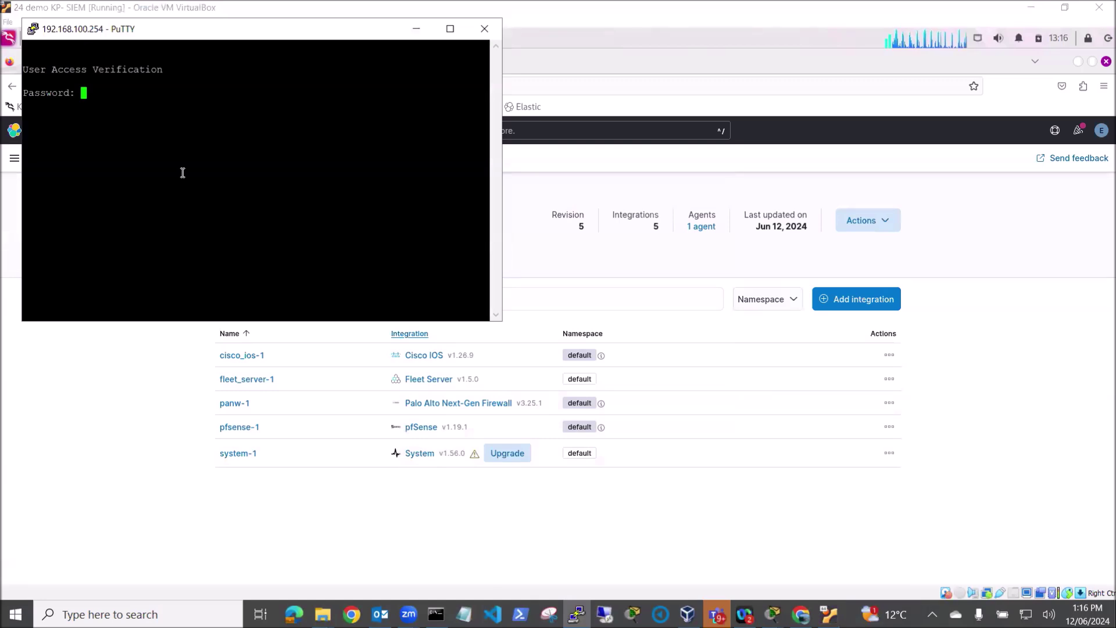
# - Log in to the switch and enter privileged mode with enable and its password
pyautogui.press('Return')
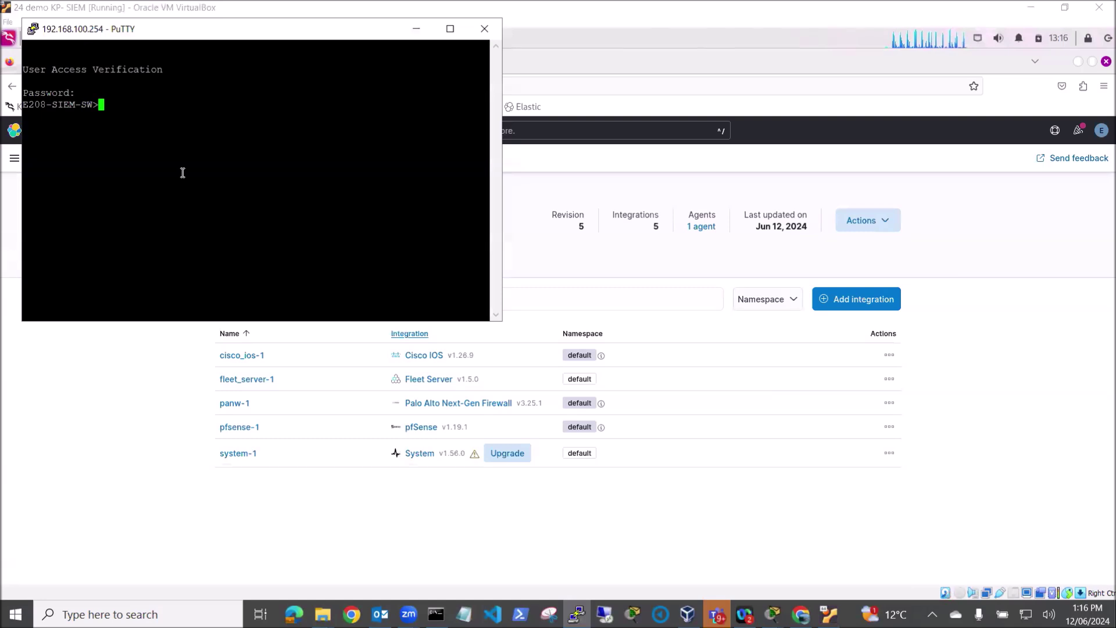
pyautogui.write('enable')
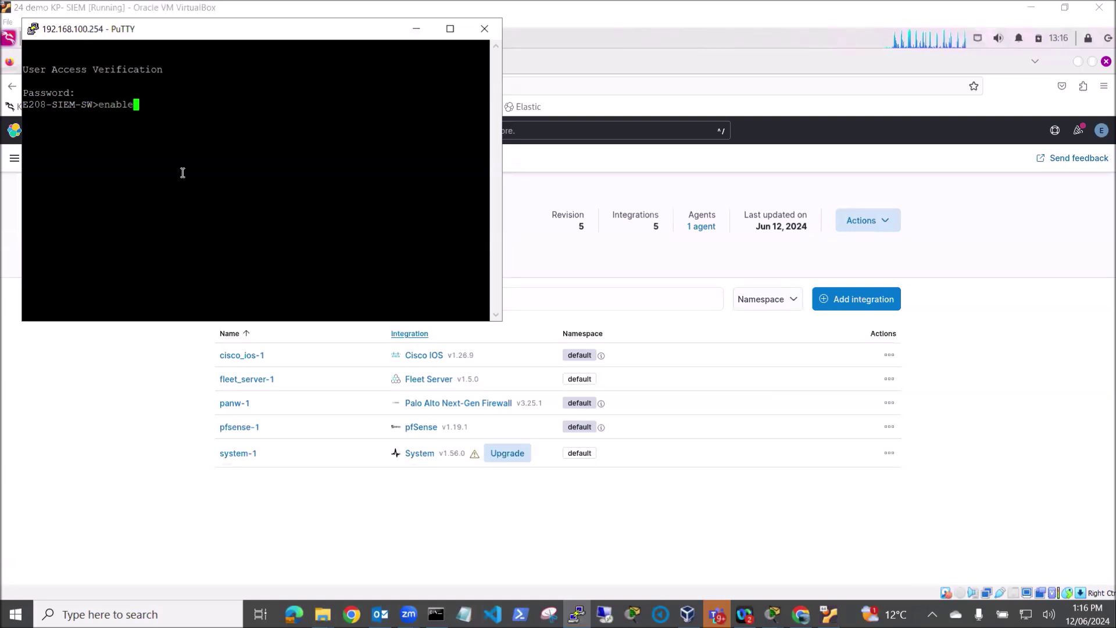
pyautogui.press('Return')
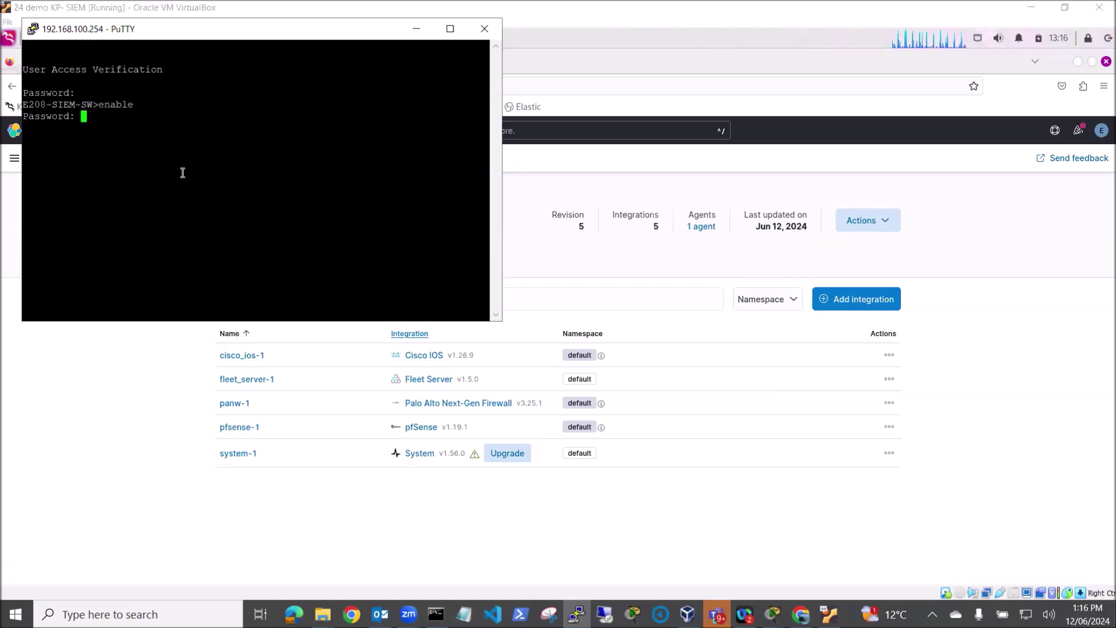
pyautogui.press('Return')
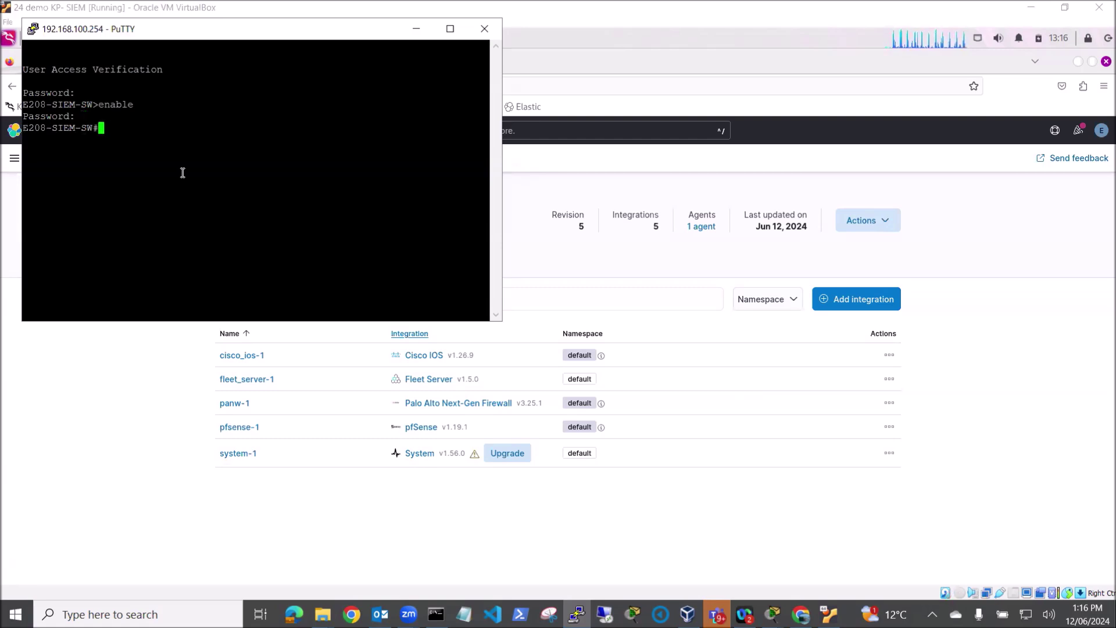
# - Display the full running configuration with show run and copy all session text to the clipboard
pyautogui.write('show run')
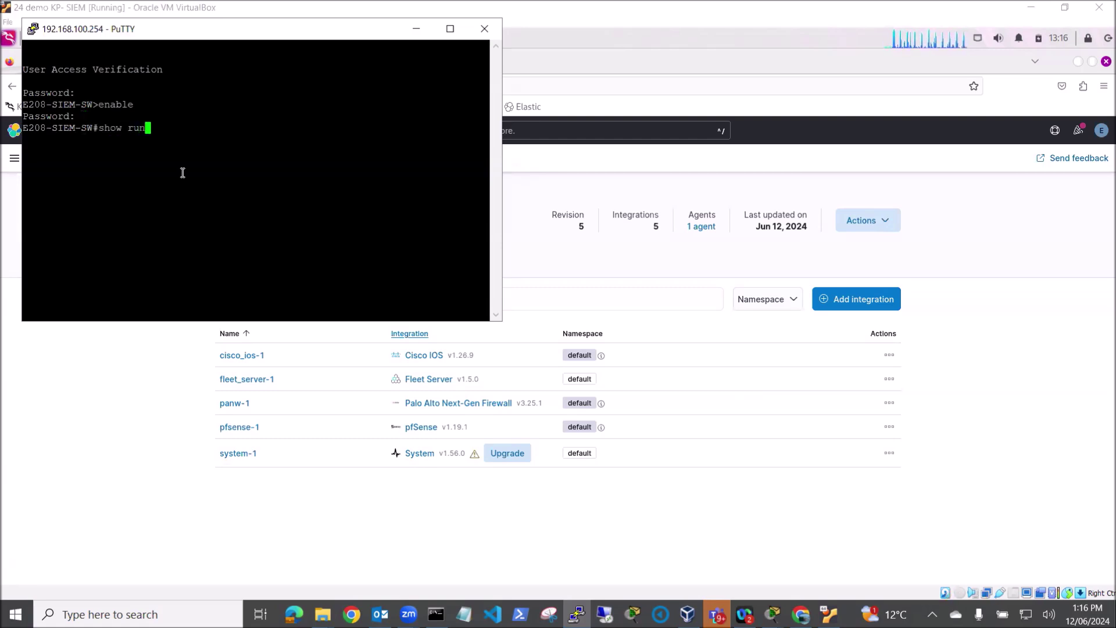
pyautogui.press('Return')
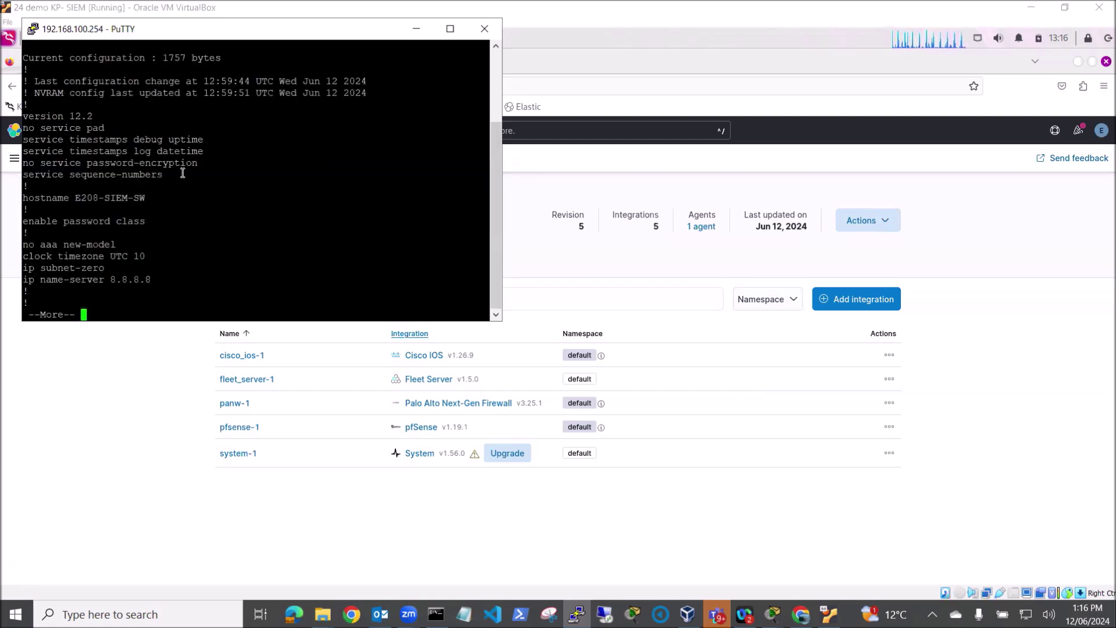
pyautogui.press('space')
pyautogui.press('space')
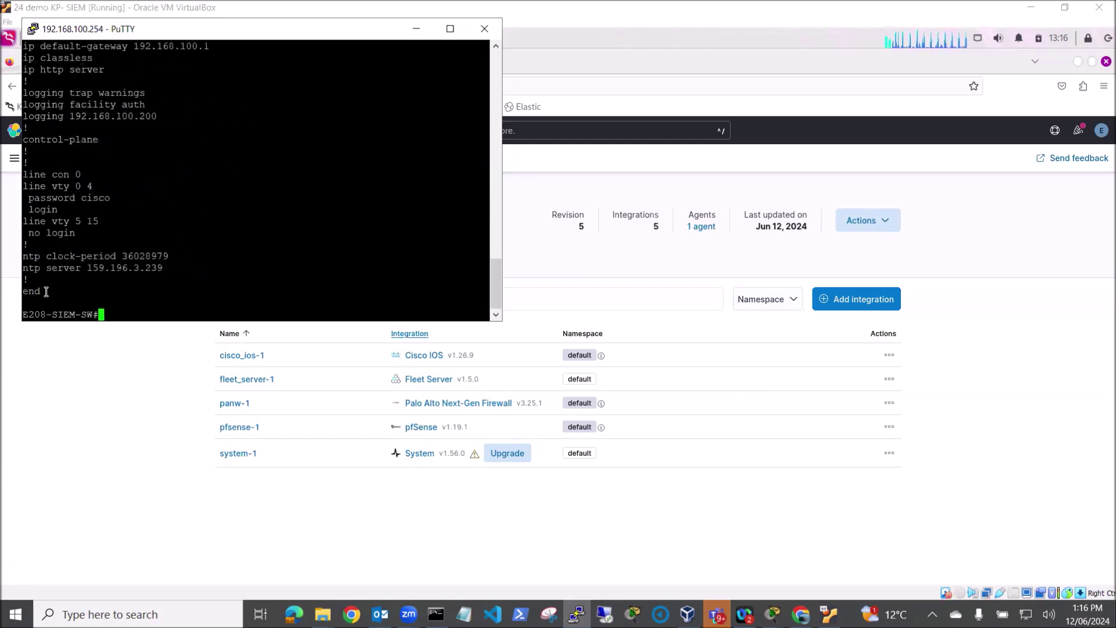
pyautogui.moveTo(46, 291); pyautogui.dragTo(23, 174)
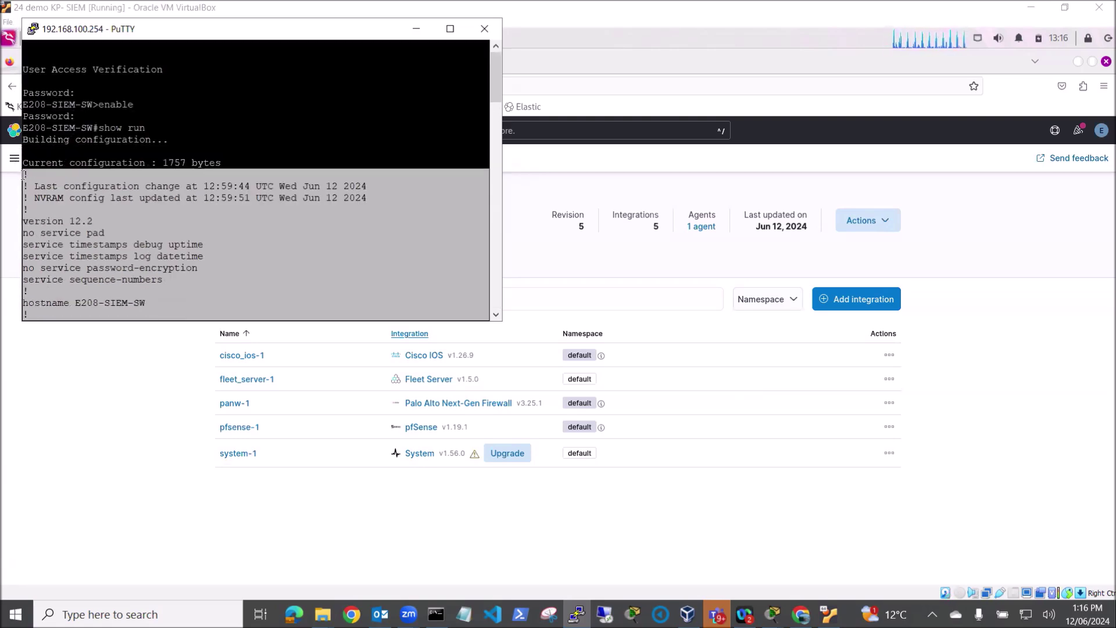
pyautogui.rightClick(174, 27)
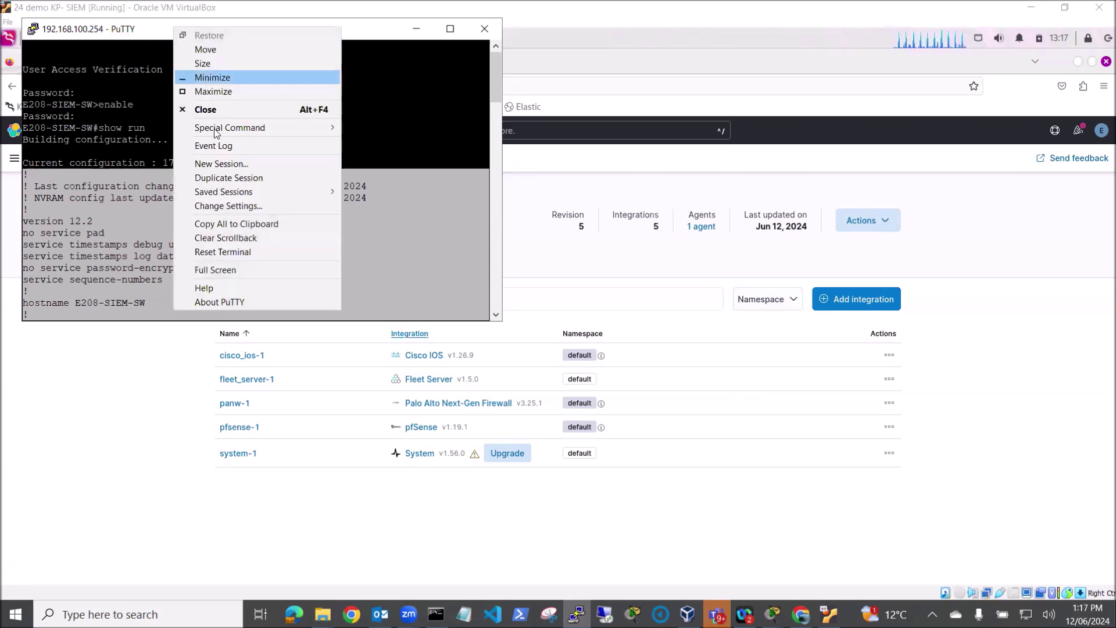
pyautogui.click(233, 224)
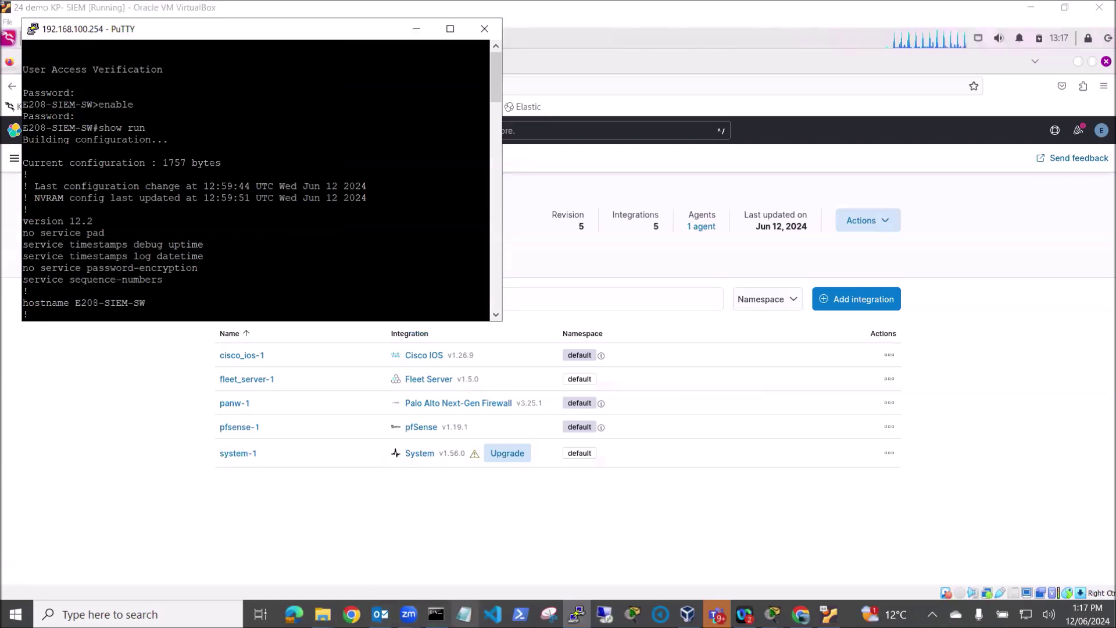
pyautogui.click(464, 615)
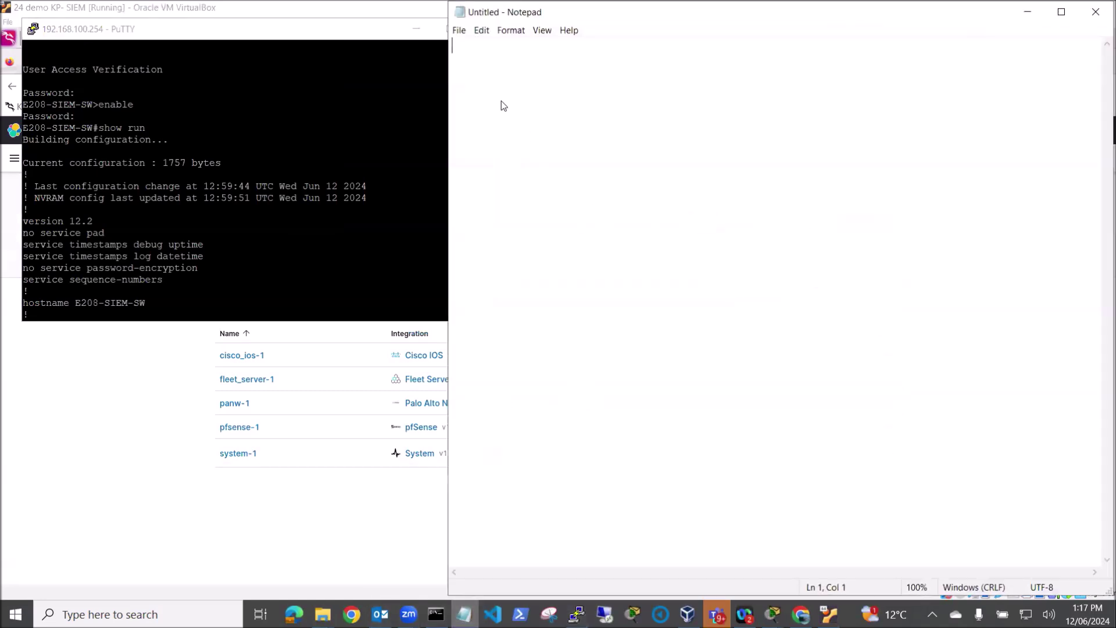
# - Paste the session text into a maximized Notepad and delete the login and command header lines
pyautogui.rightClick(502, 100)
pyautogui.click(436, 154)
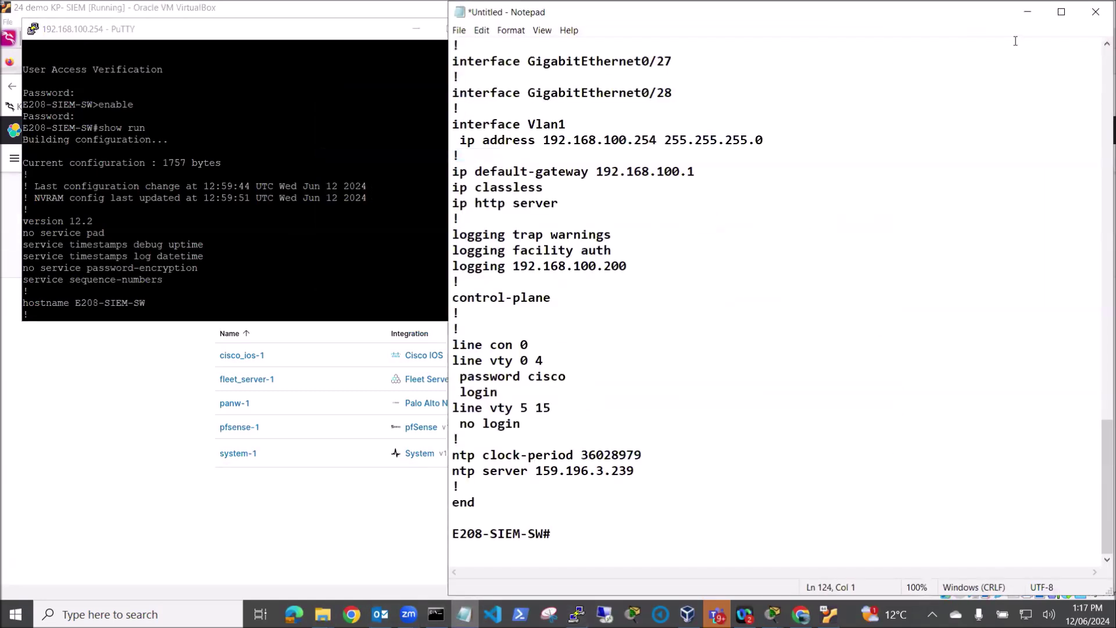
pyautogui.press('super+Up')
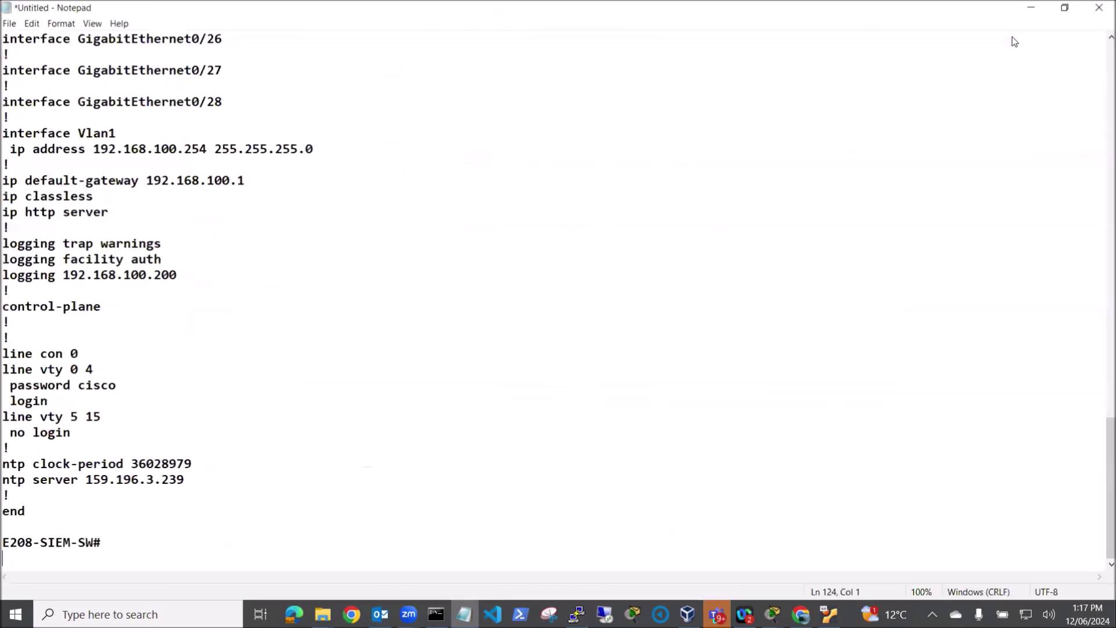
pyautogui.scroll(20, 361, 244)
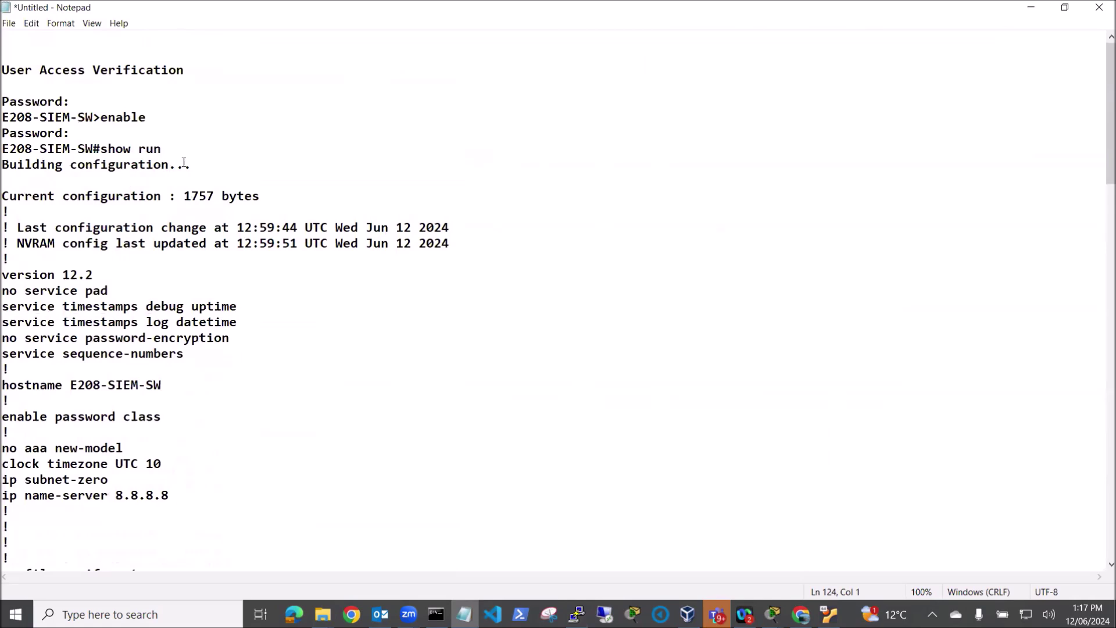
pyautogui.moveTo(263, 192); pyautogui.dragTo(4, 65)
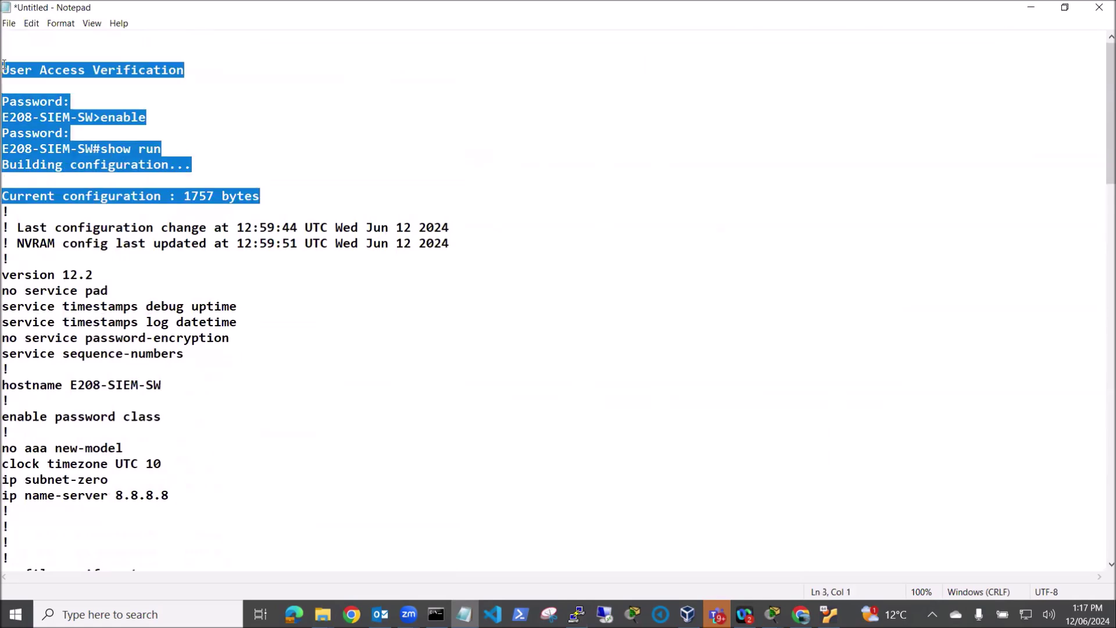
pyautogui.press('Delete')
pyautogui.press('Delete')
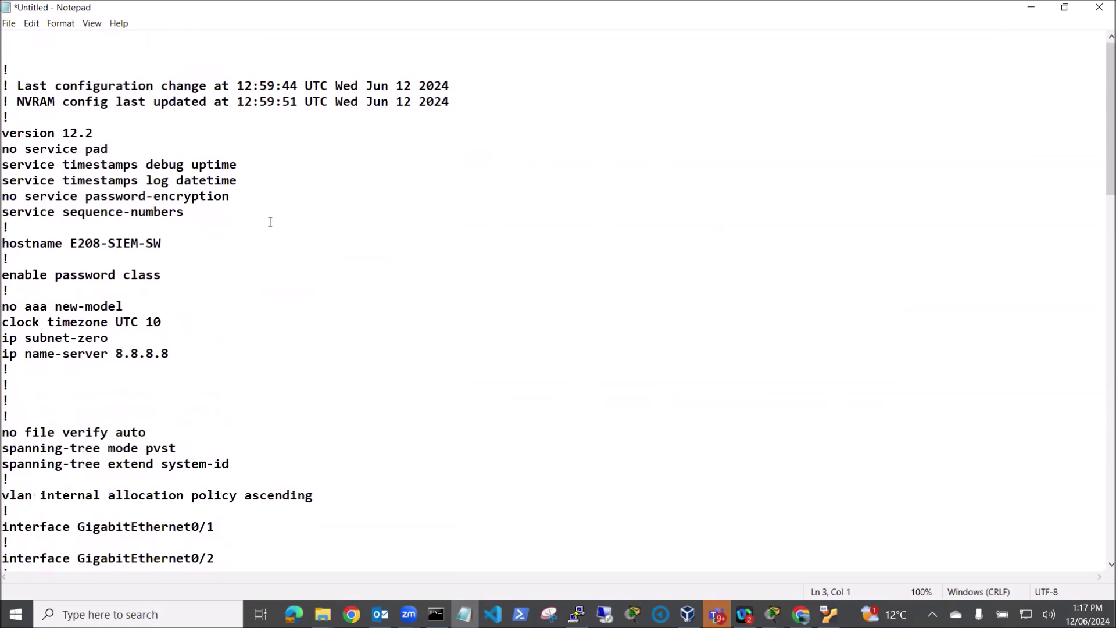
# - Highlight the hostname E208-SIEM-SW, enable password, clock timezone UTC 10 and ip name-server 8.8.8.8 lines
pyautogui.moveTo(173, 244); pyautogui.dragTo(3, 244)
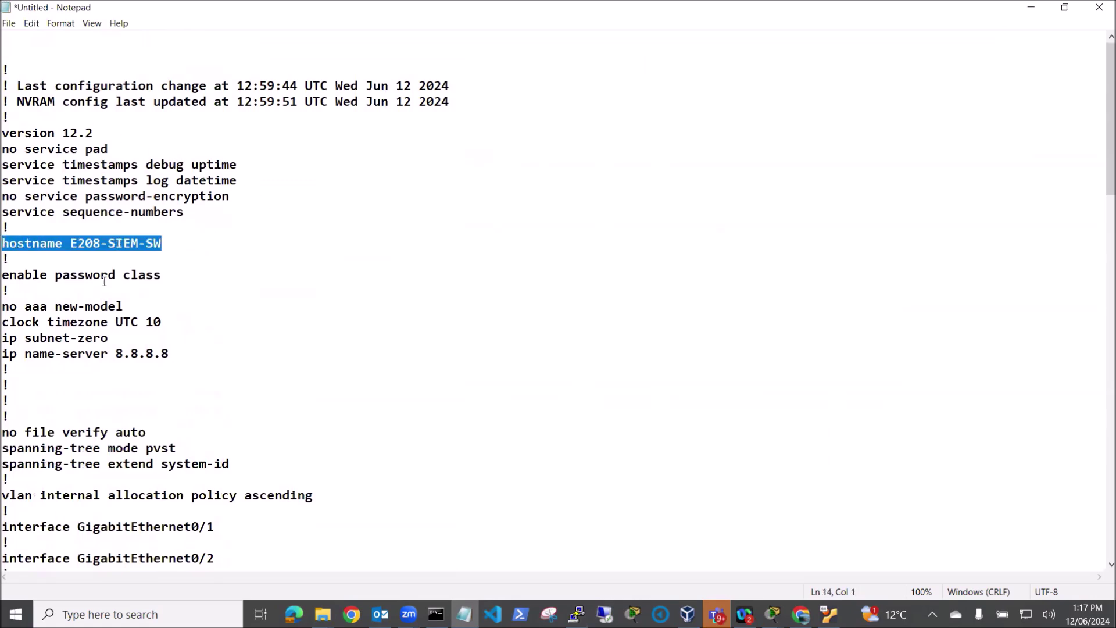
pyautogui.moveTo(169, 281); pyautogui.dragTo(4, 281)
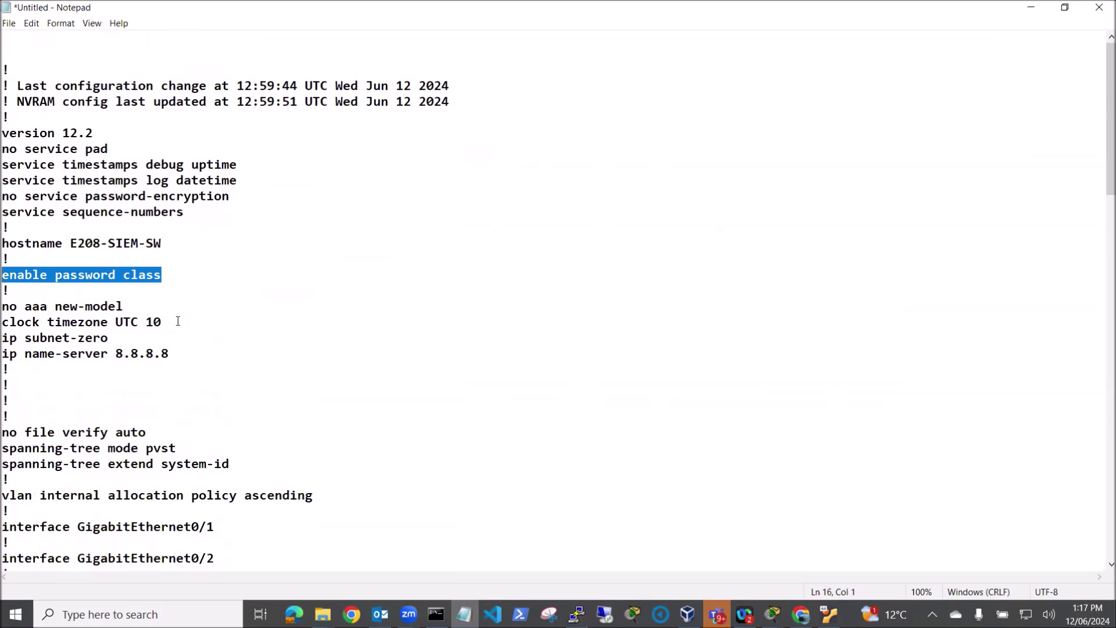
pyautogui.moveTo(174, 322); pyautogui.dragTo(4, 322)
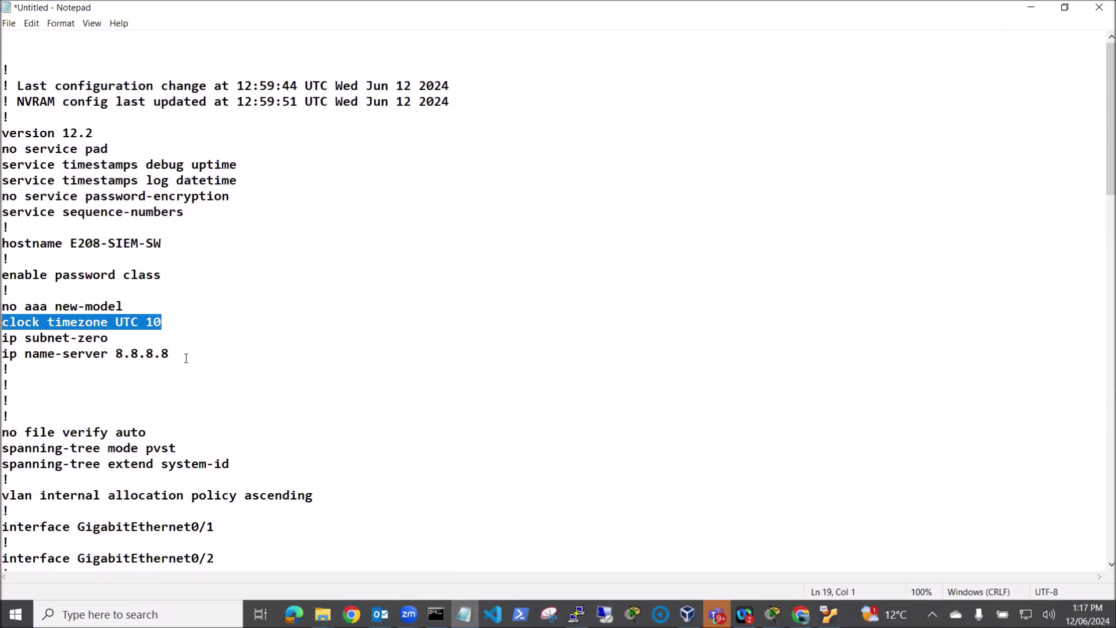
pyautogui.moveTo(186, 358); pyautogui.dragTo(5, 356)
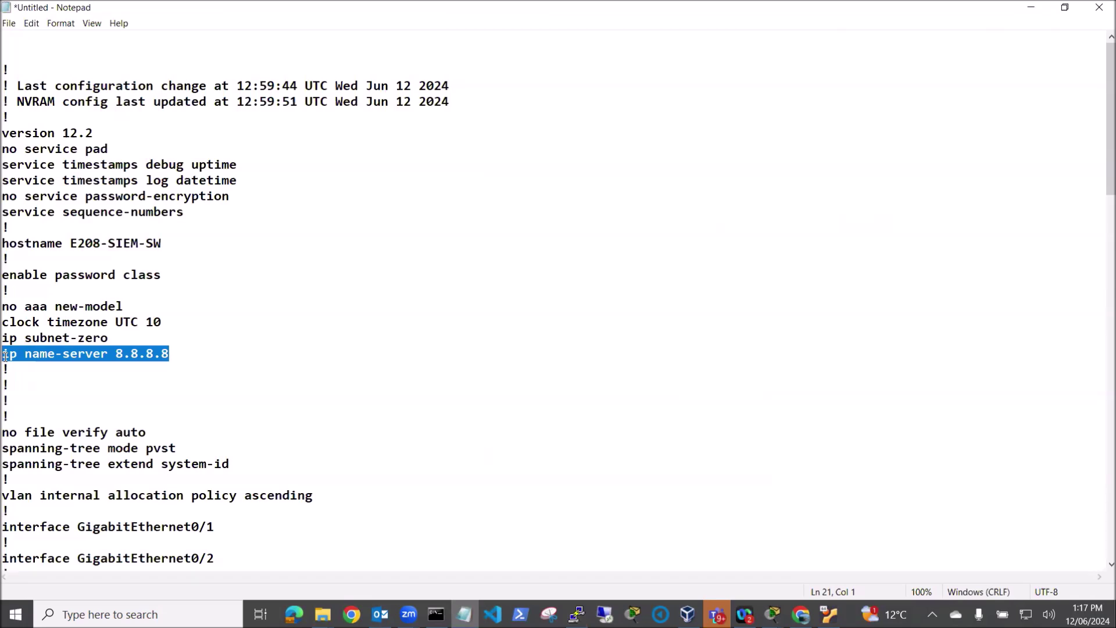
pyautogui.scroll(-1, 72, 370)
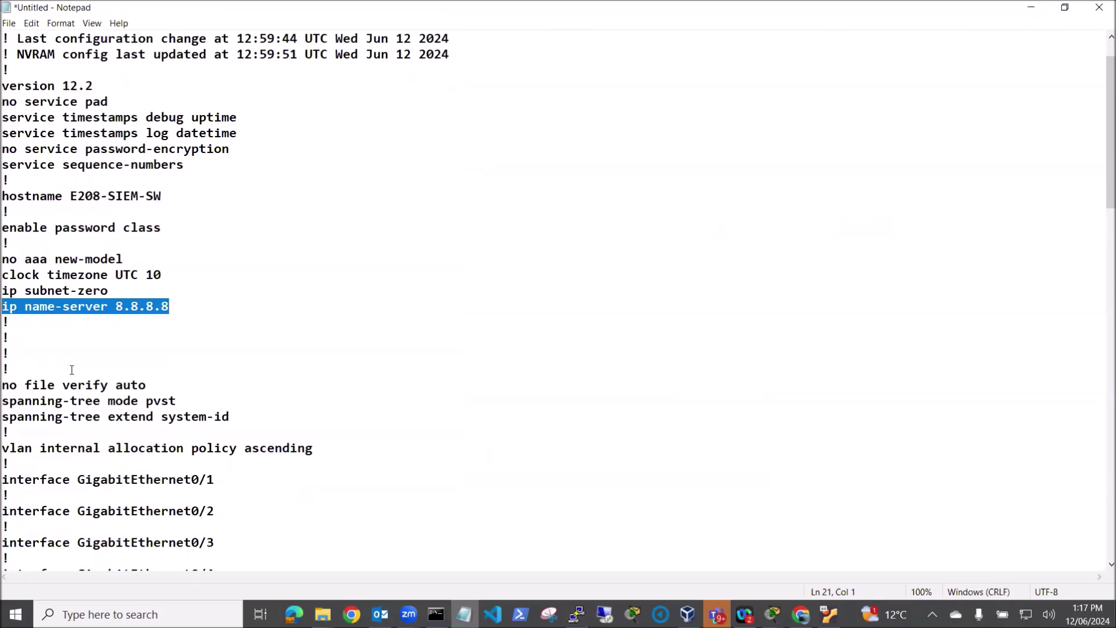
pyautogui.scroll(-10, 71, 370)
pyautogui.scroll(-10, 72, 370)
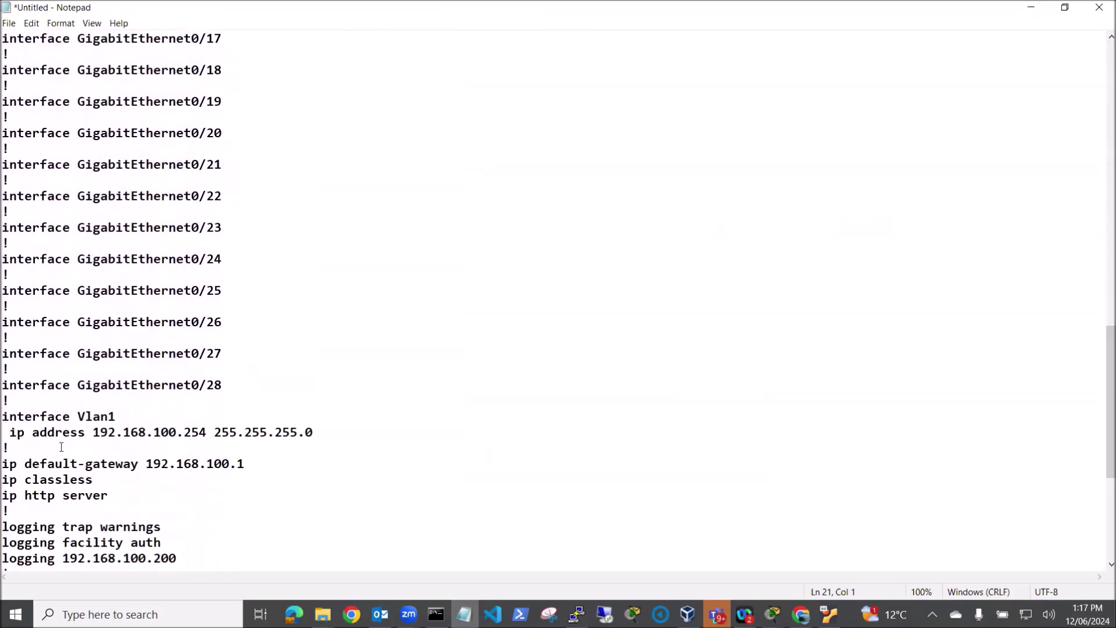
pyautogui.moveTo(323, 434); pyautogui.dragTo(4, 419)
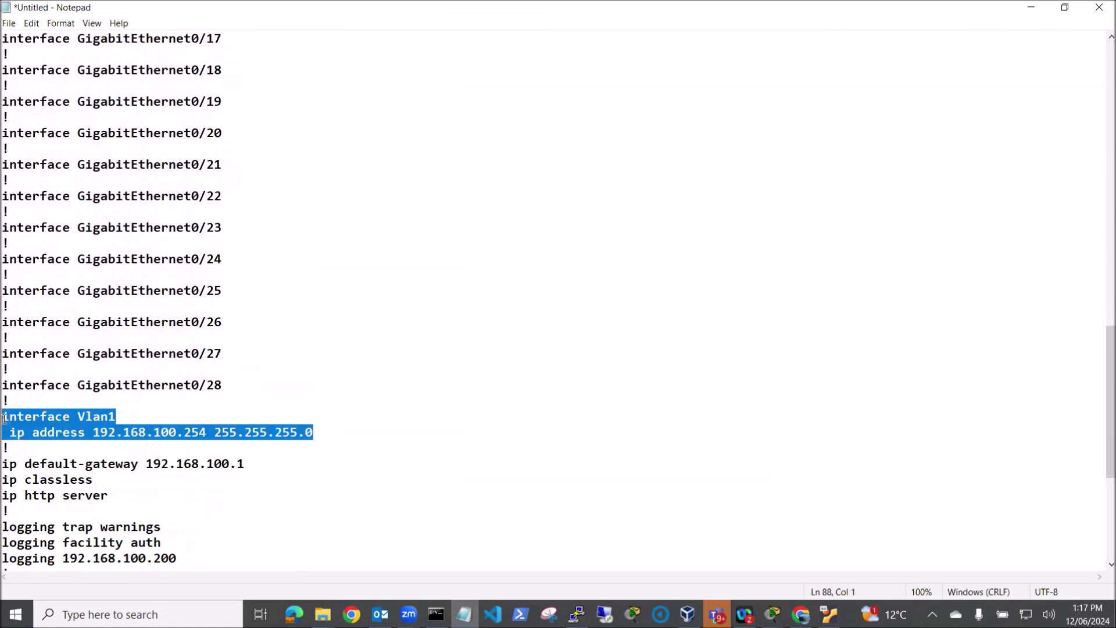
pyautogui.click(153, 433)
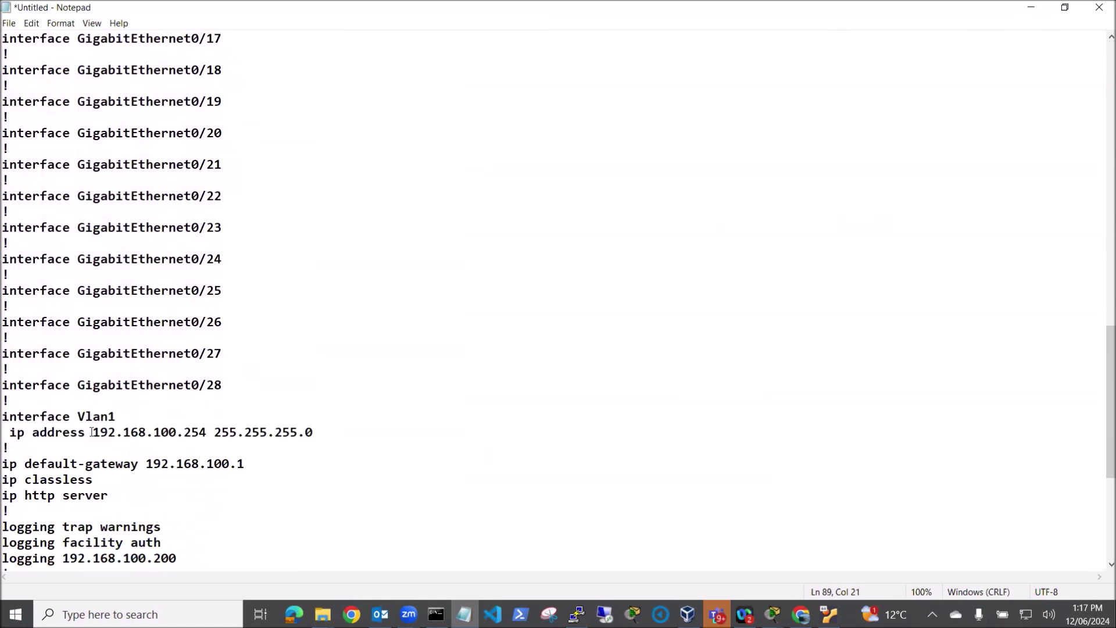
pyautogui.moveTo(93, 431); pyautogui.dragTo(205, 429)
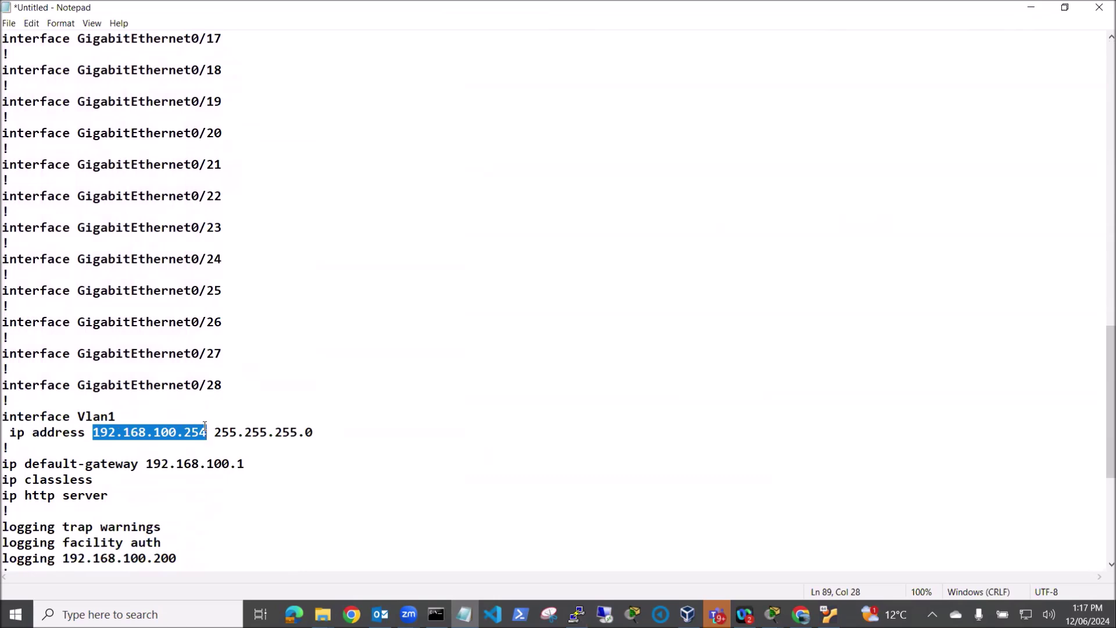
pyautogui.moveTo(250, 464); pyautogui.dragTo(4, 464)
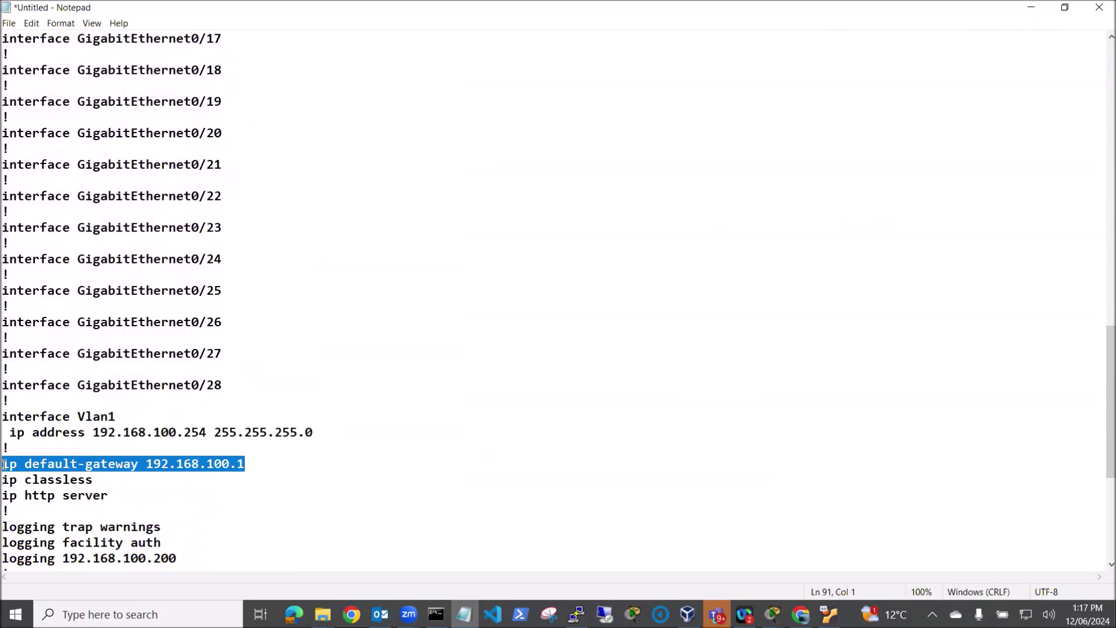
pyautogui.scroll(-1, 346, 495)
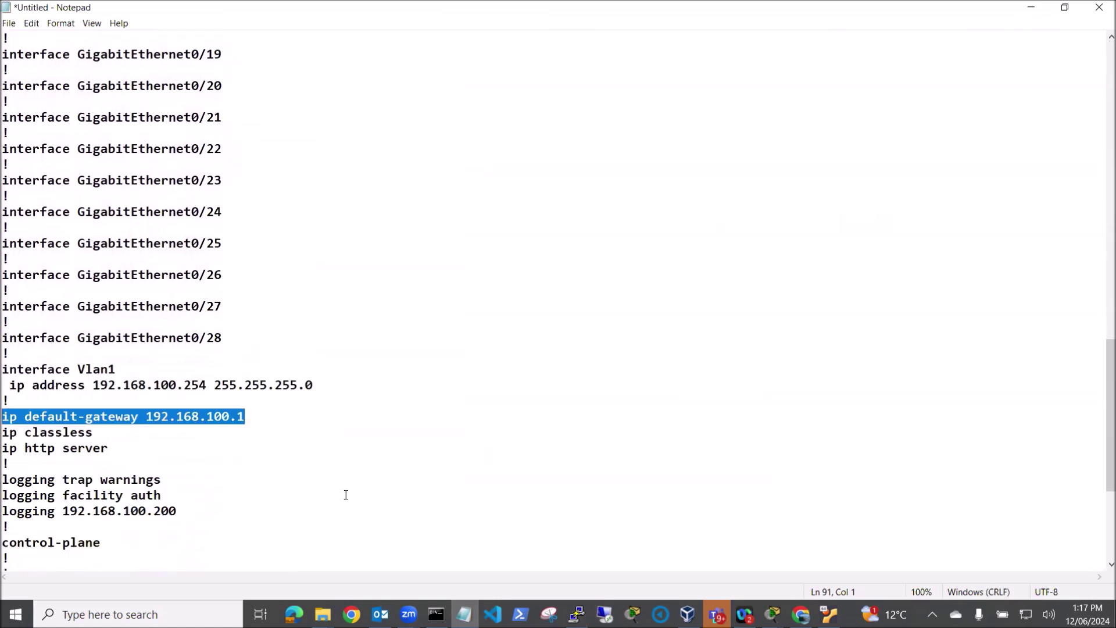
pyautogui.scroll(-2, 346, 495)
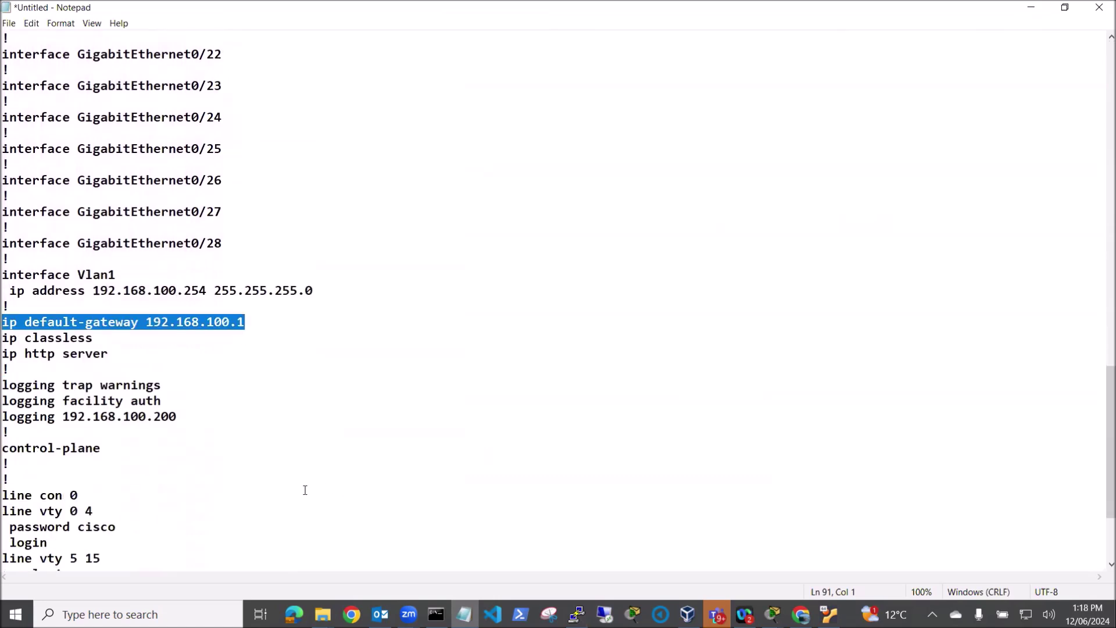
pyautogui.scroll(-2, 182, 476)
pyautogui.scroll(-1, 182, 476)
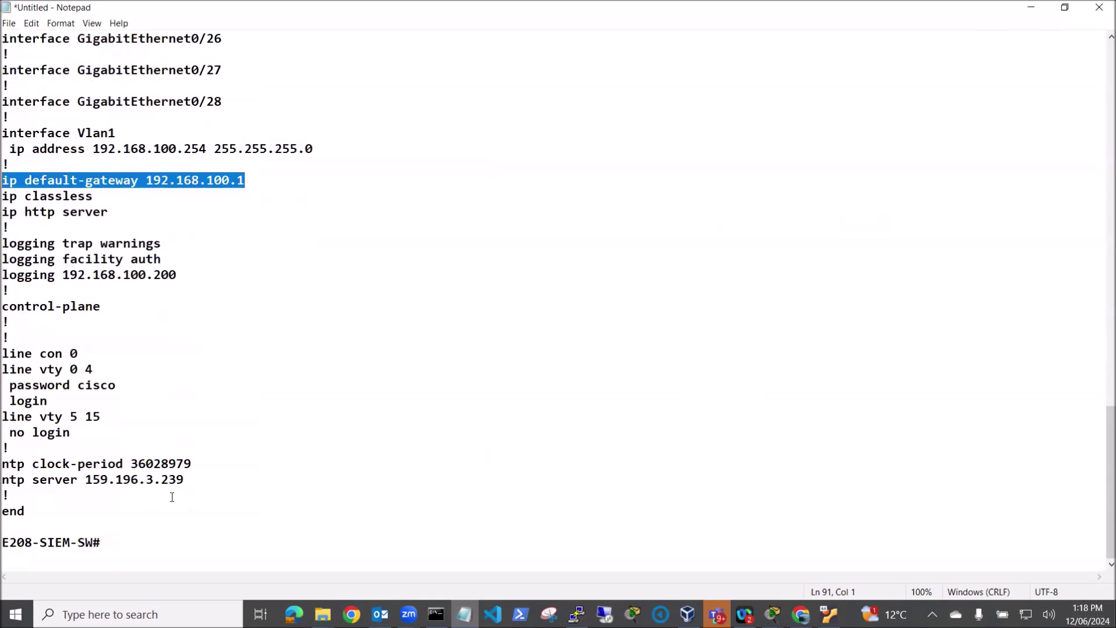
pyautogui.moveTo(185, 480); pyautogui.dragTo(4, 481)
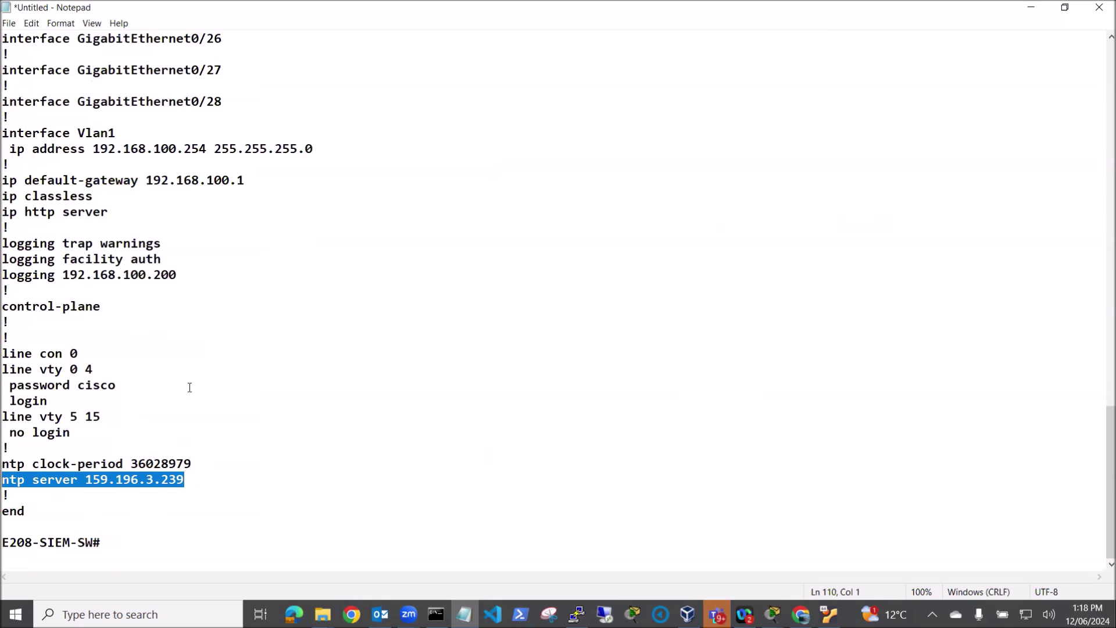
pyautogui.scroll(1, 190, 388)
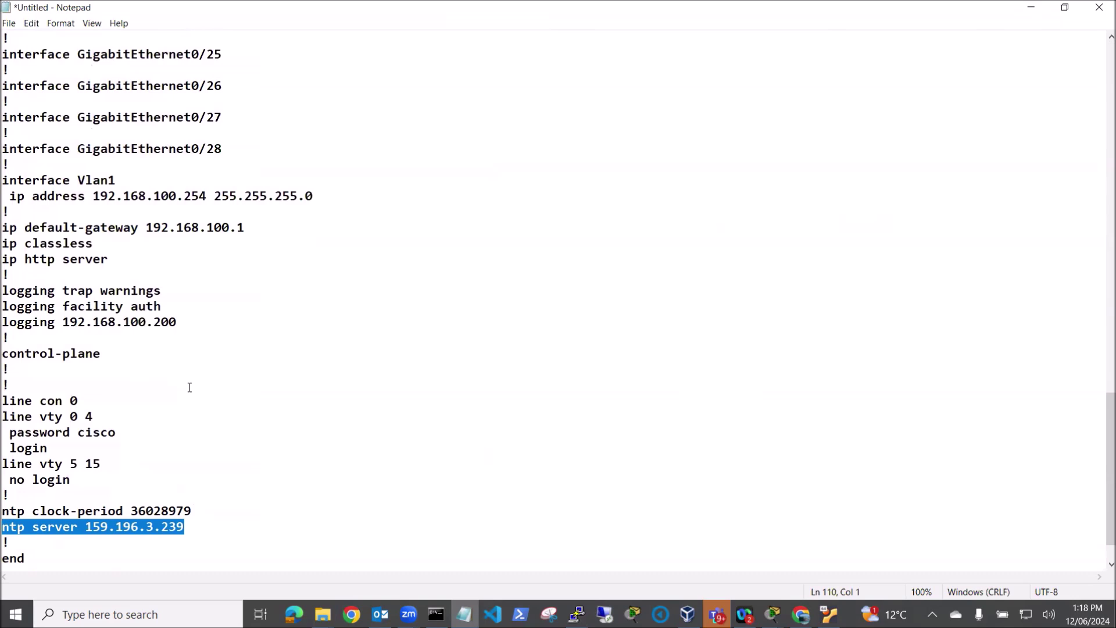
pyautogui.scroll(1, 190, 386)
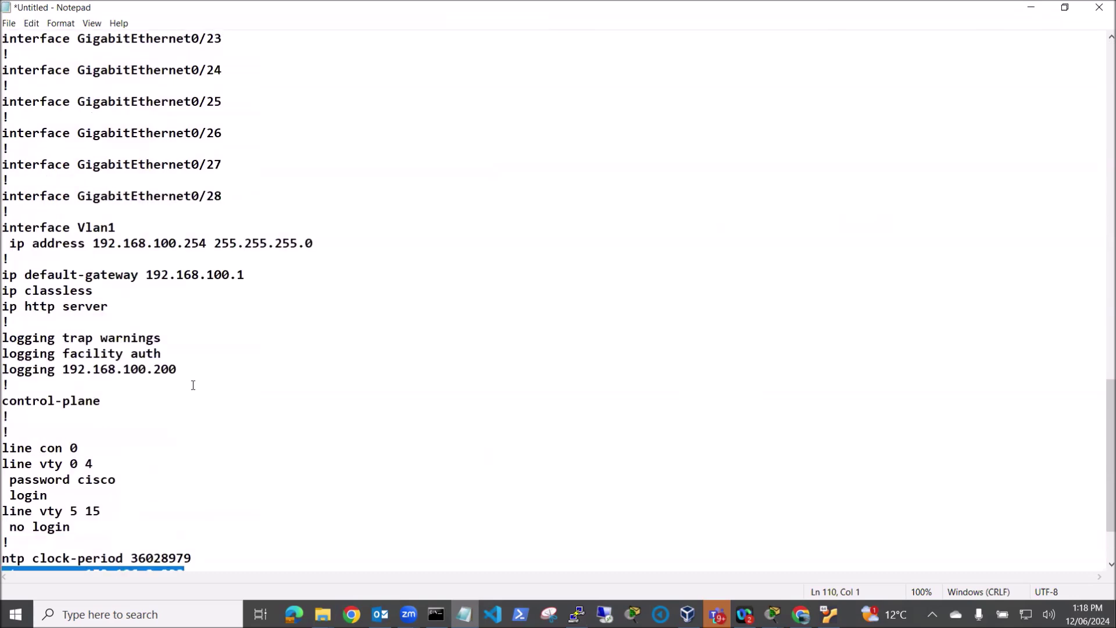
pyautogui.moveTo(172, 340); pyautogui.dragTo(3, 336)
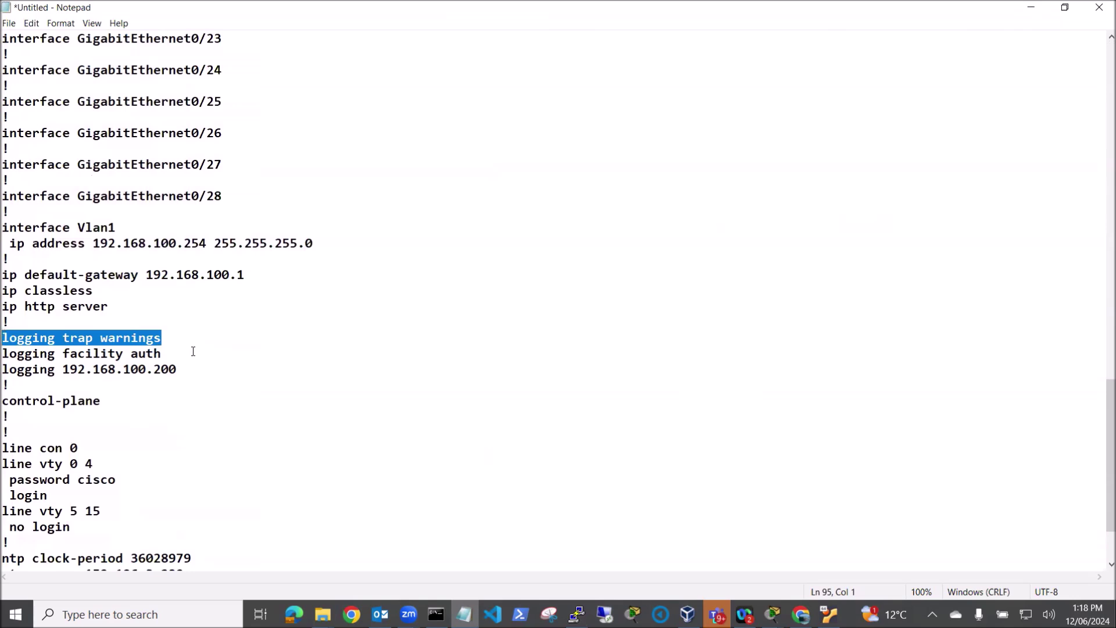
pyautogui.moveTo(193, 351); pyautogui.dragTo(4, 356)
pyautogui.moveTo(193, 370); pyautogui.dragTo(66, 372)
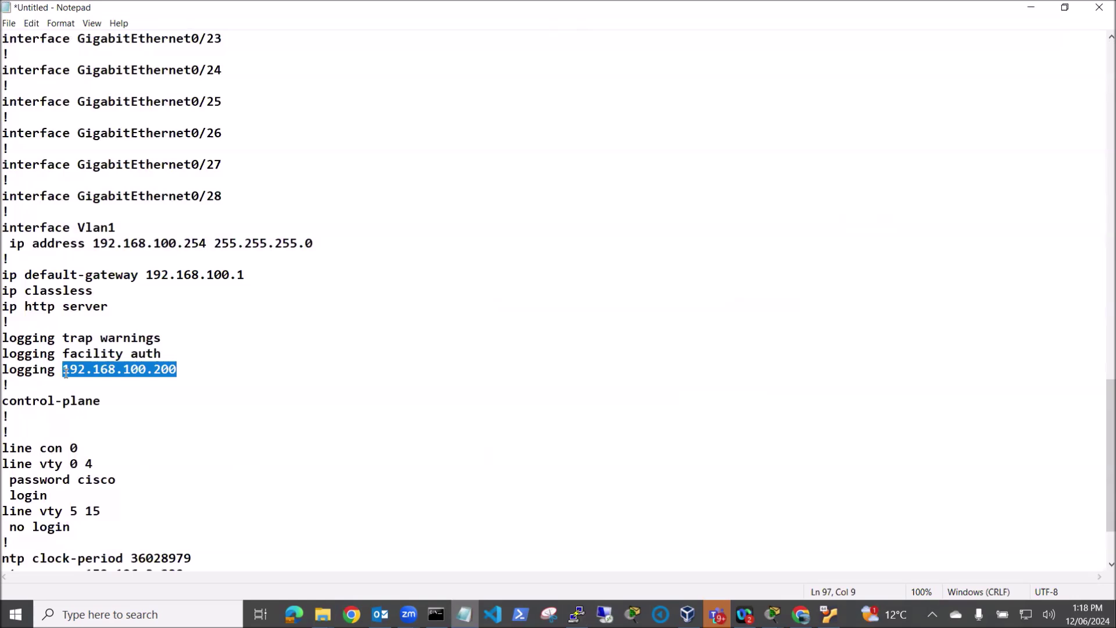
pyautogui.moveTo(65, 373); pyautogui.dragTo(4, 371)
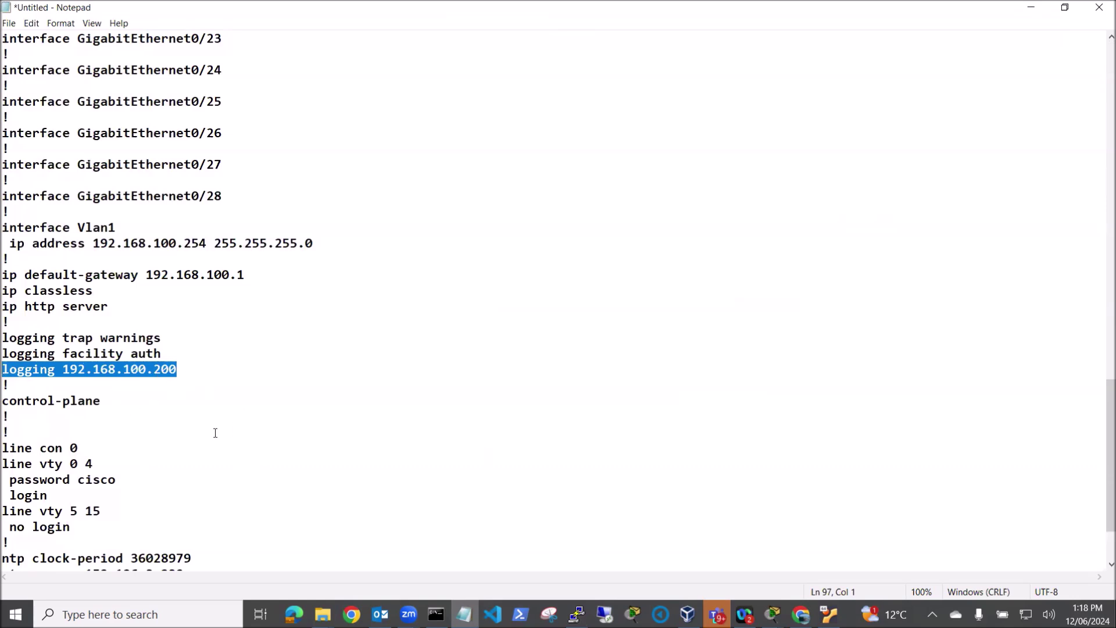
pyautogui.scroll(-2, 215, 431)
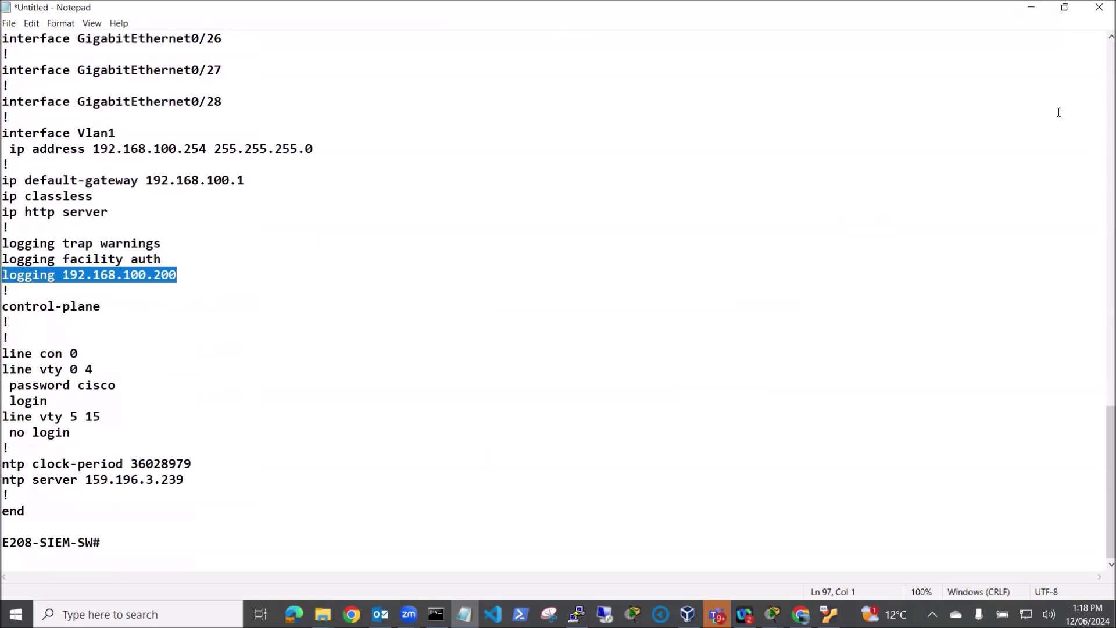
# - Minimize Notepad and bring the VirtualBox VM window in front of PuTTY
pyautogui.click(1033, 8)
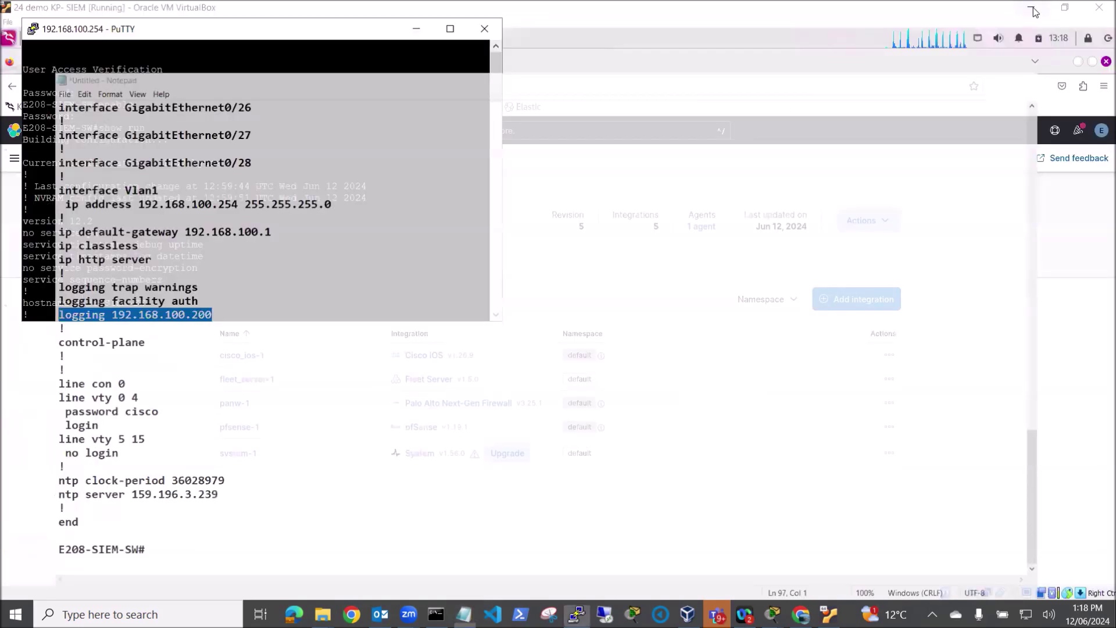
pyautogui.scroll(20, 332, 243)
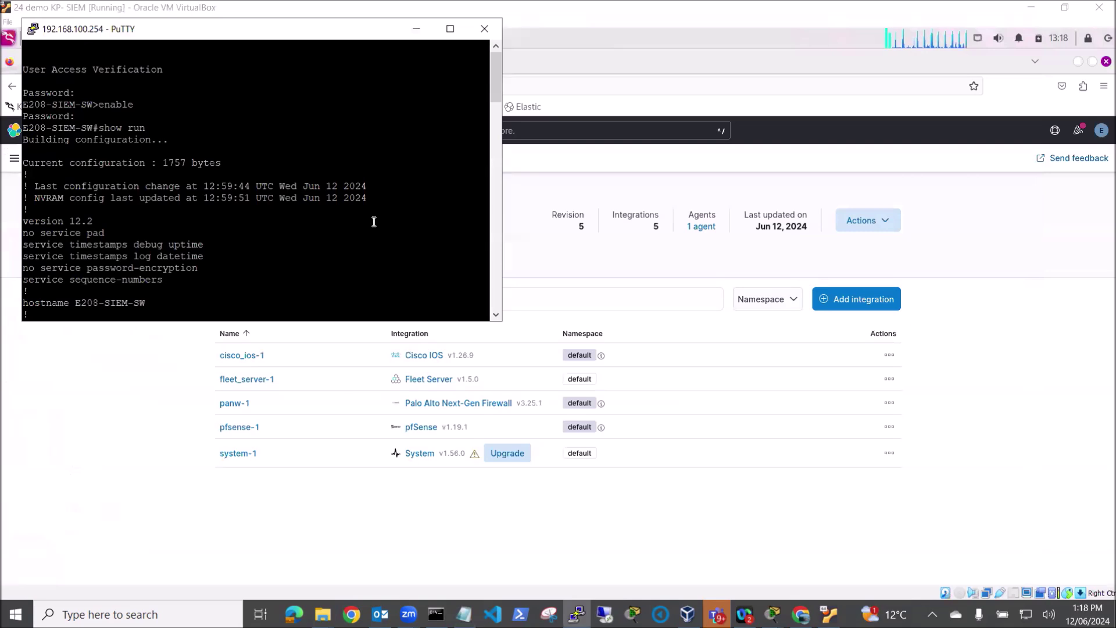
pyautogui.click(521, 74)
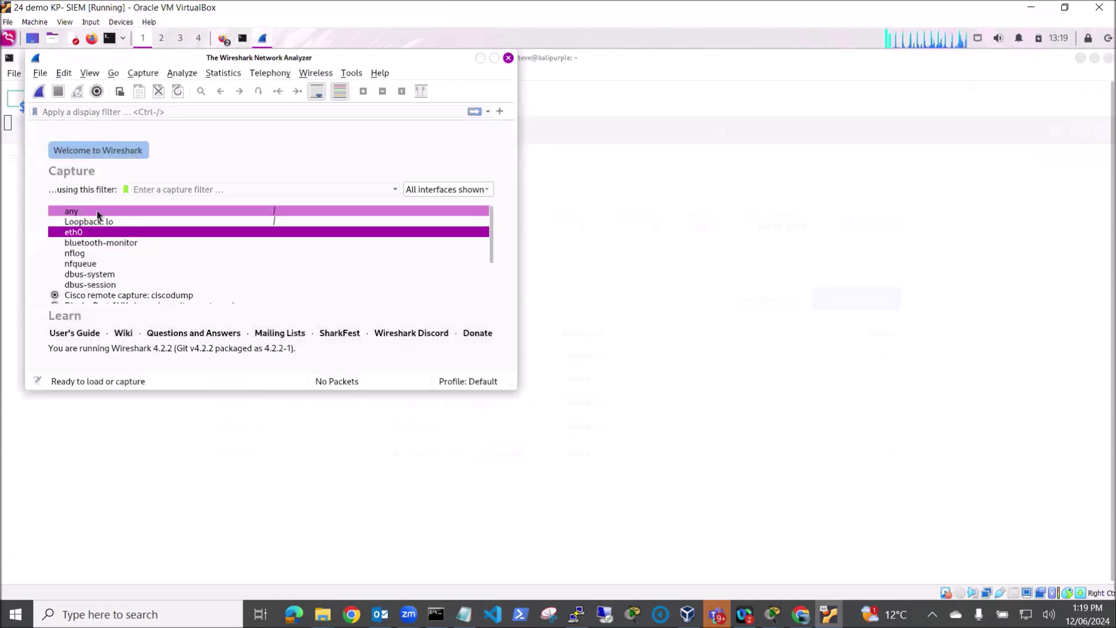
# - Start a capture on eth0 and apply the display filter udp.port==514
pyautogui.click(92, 232)
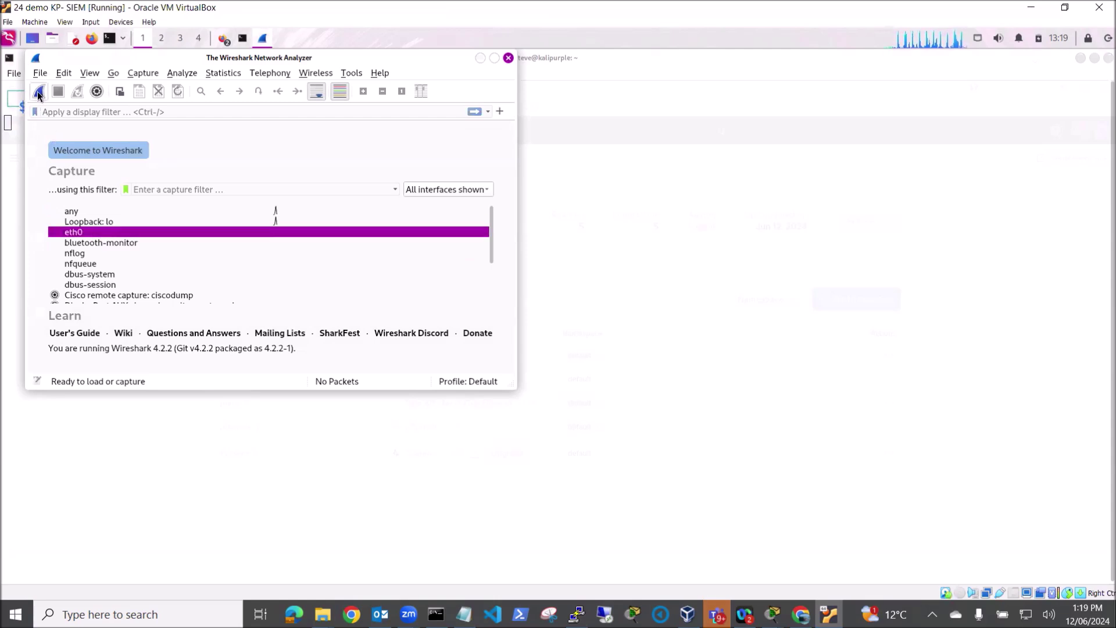
pyautogui.click(39, 91)
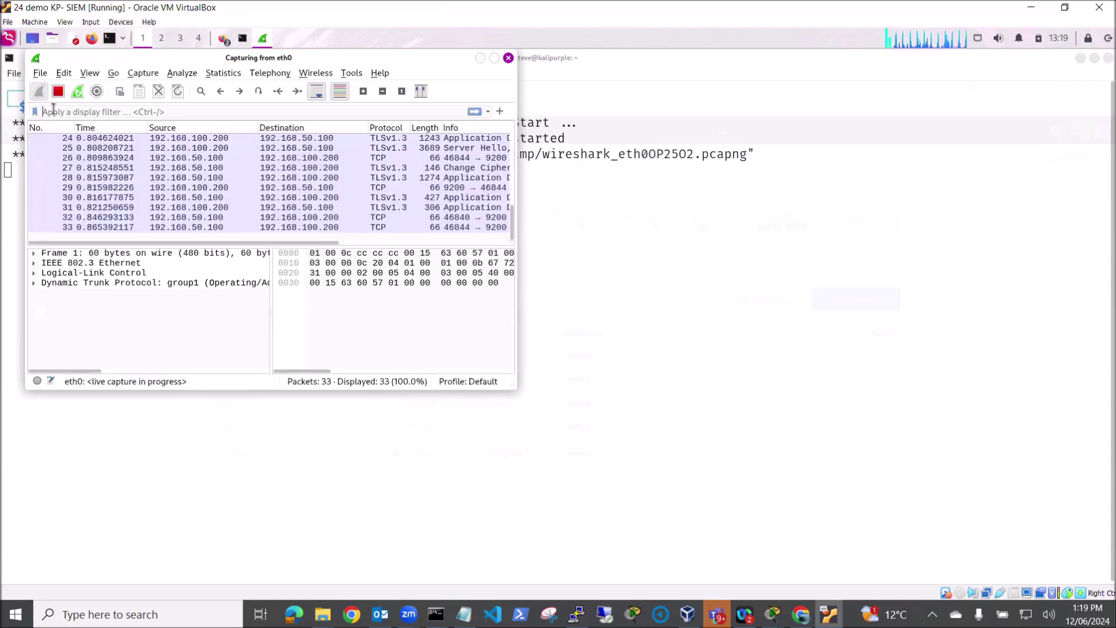
pyautogui.write('u')
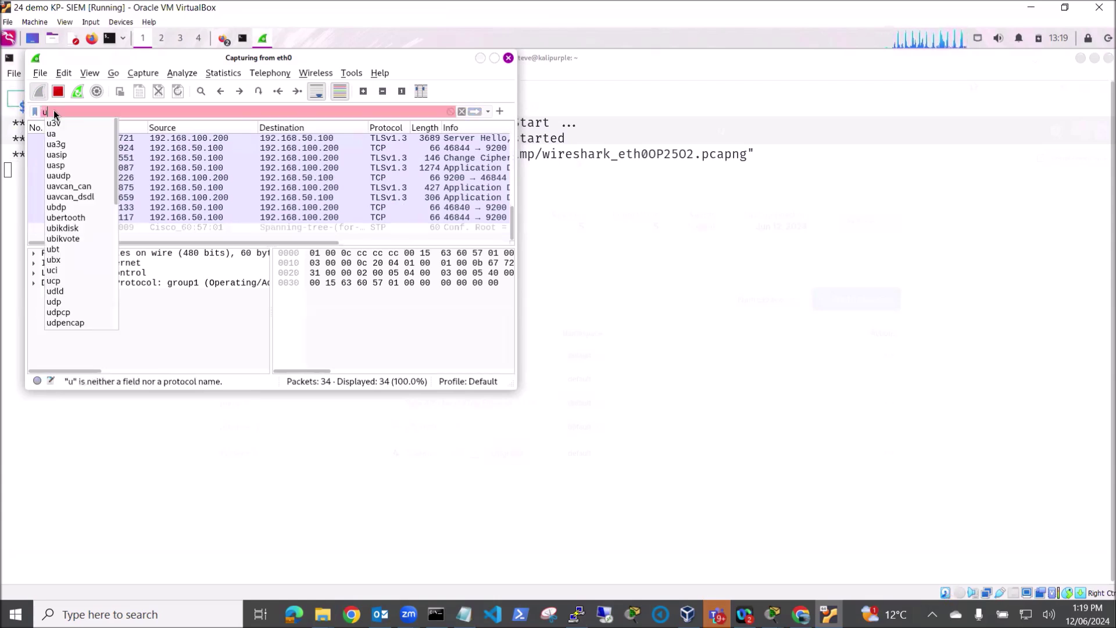
pyautogui.write('dp.p')
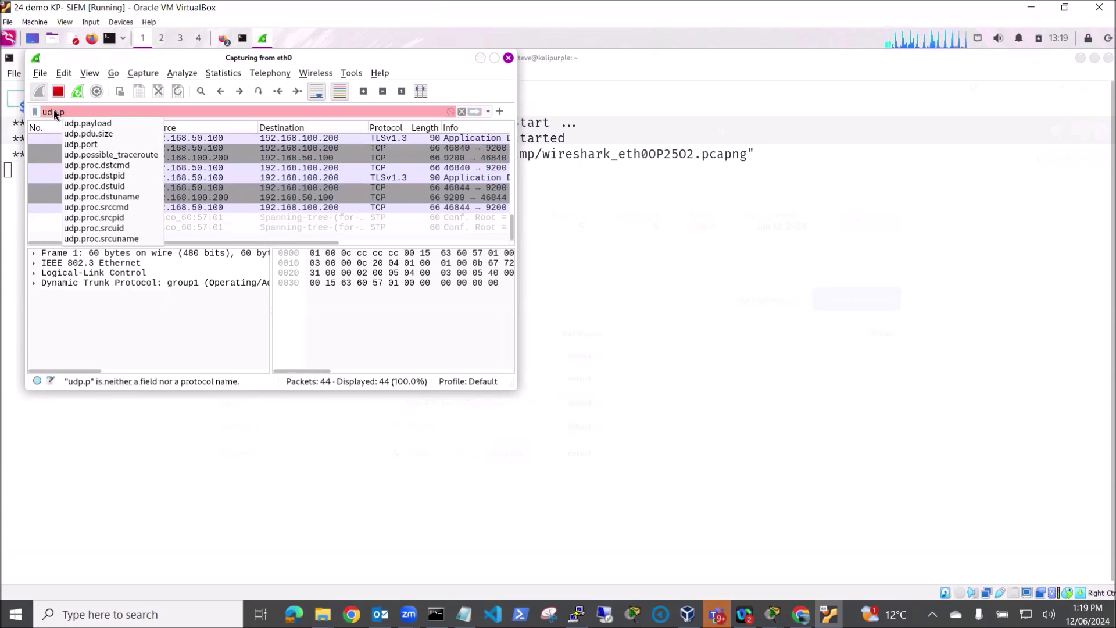
pyautogui.click(90, 143)
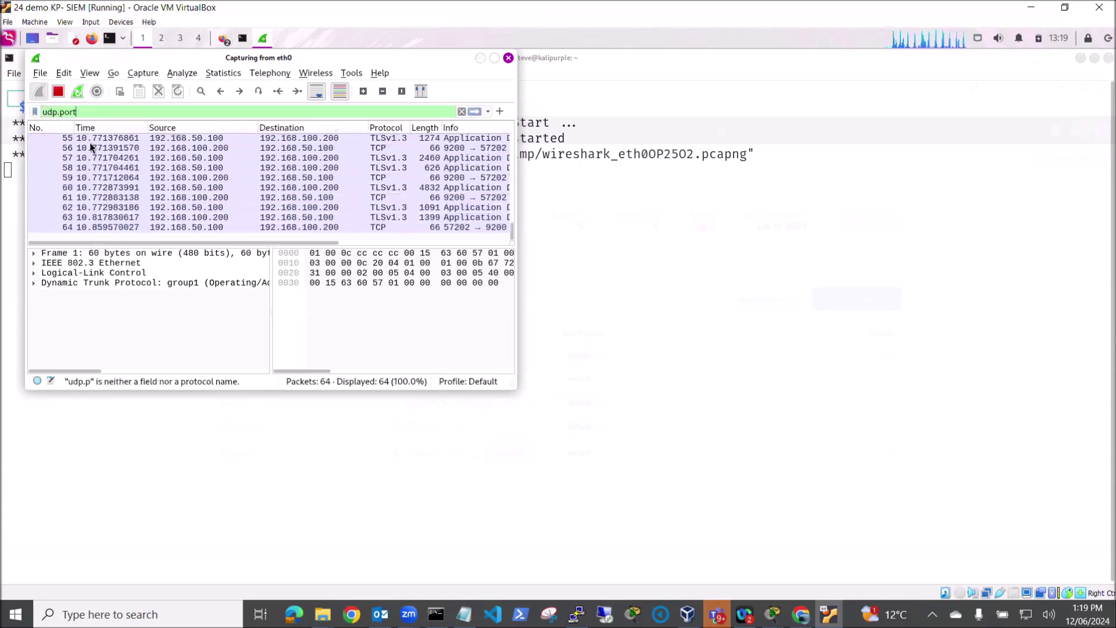
pyautogui.write('==51')
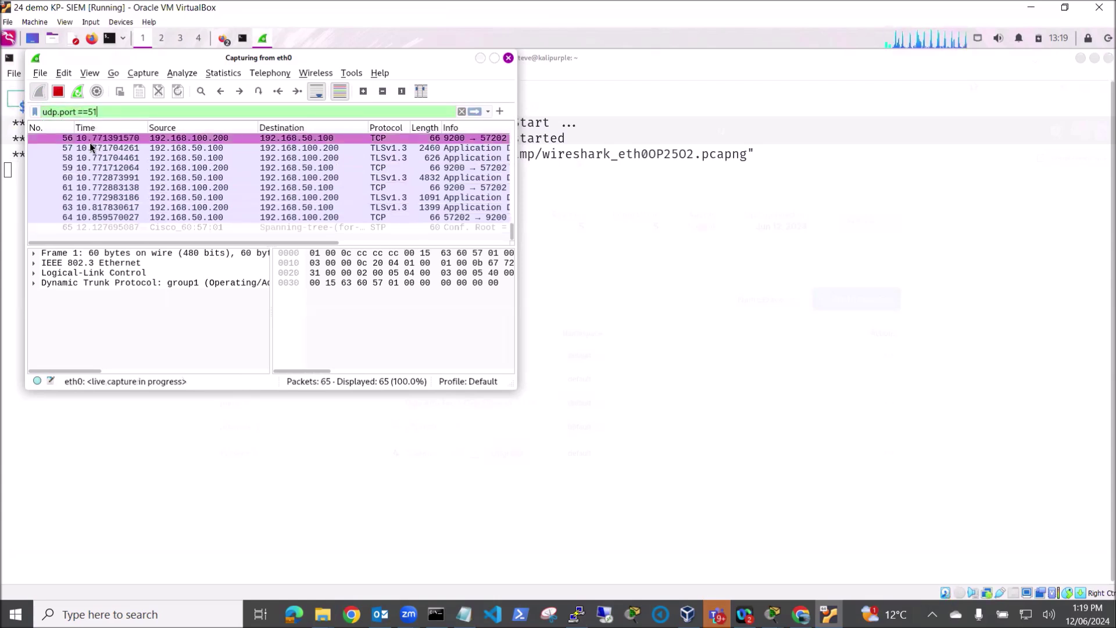
pyautogui.write('4')
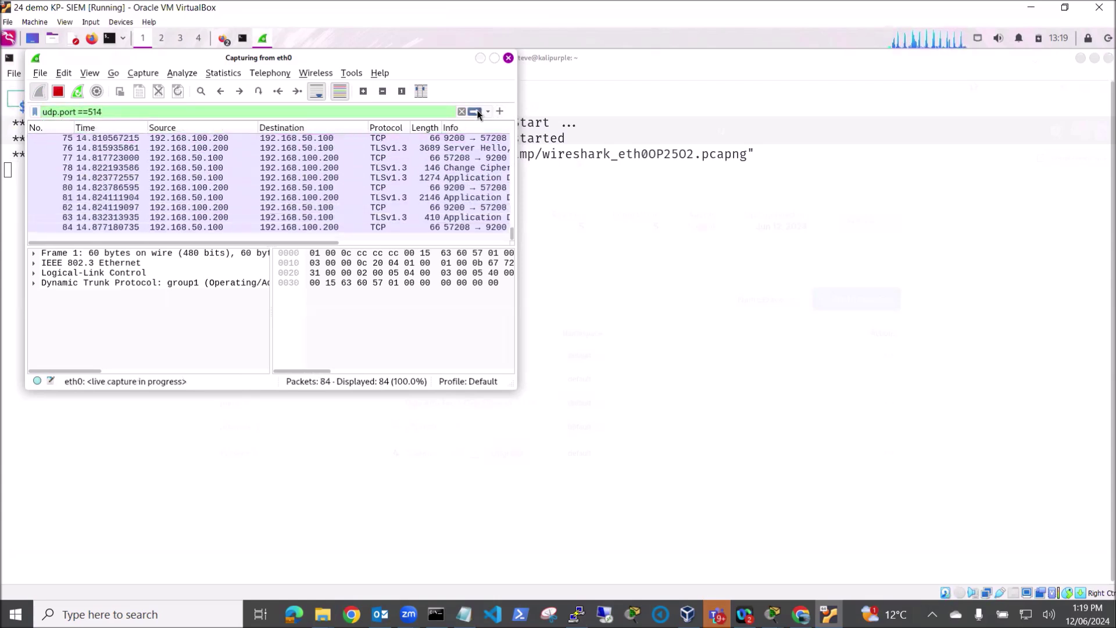
pyautogui.click(476, 111)
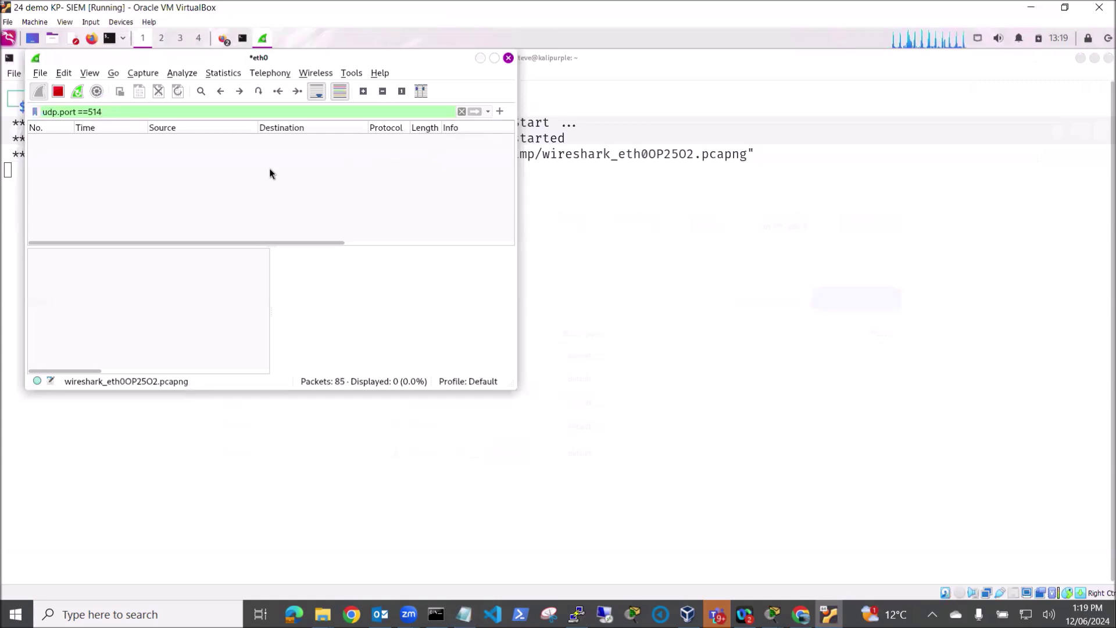
# - Tidy the filter to 'udp.port == 514' and reapply it
pyautogui.click(89, 113)
pyautogui.click(114, 113)
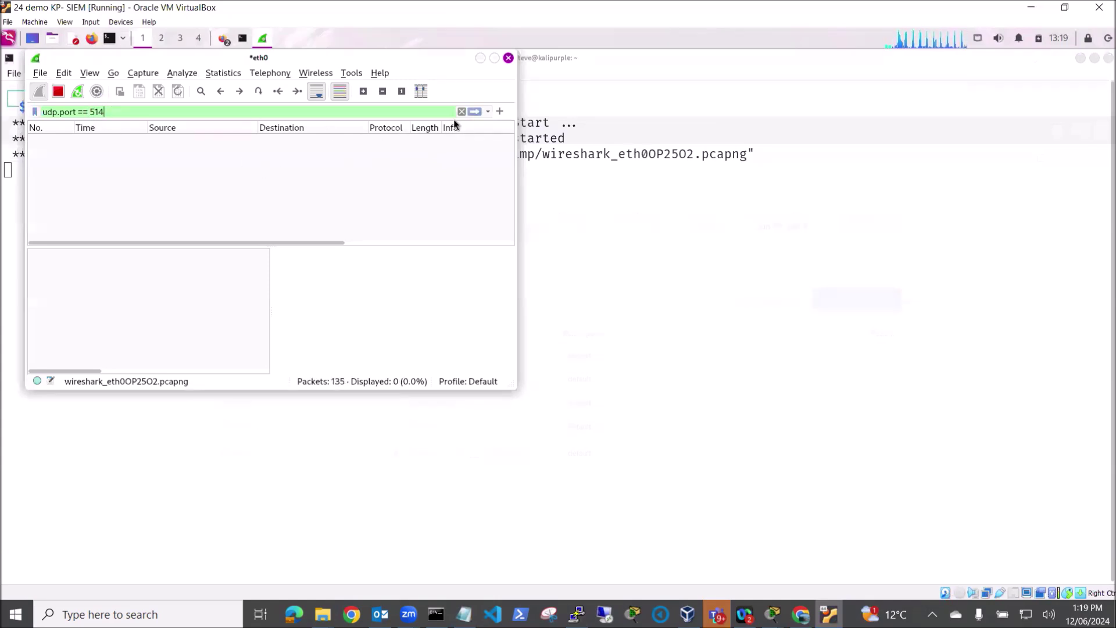
pyautogui.click(474, 112)
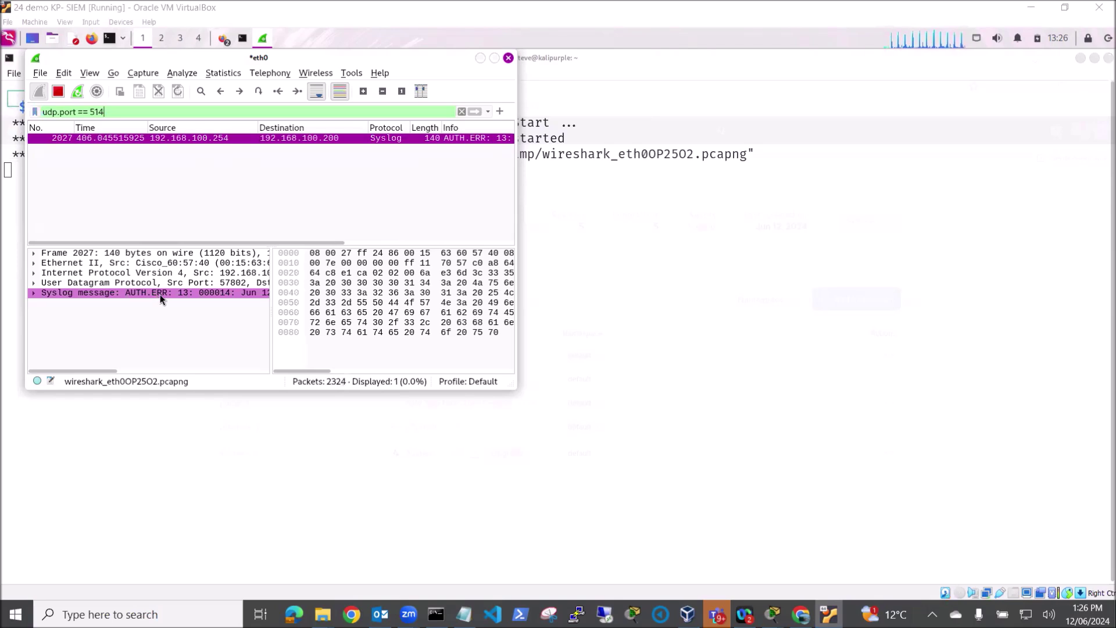
# - Expand the Syslog message to show its Facility, Level and Message fields, then minimize Wireshark
pyautogui.click(34, 294)
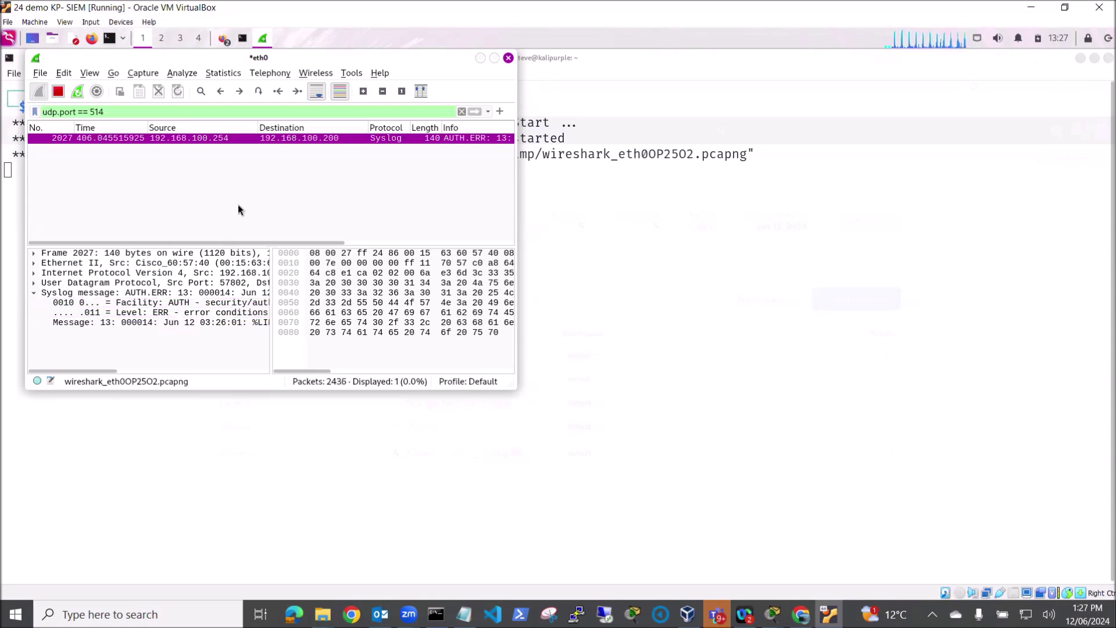
pyautogui.click(480, 59)
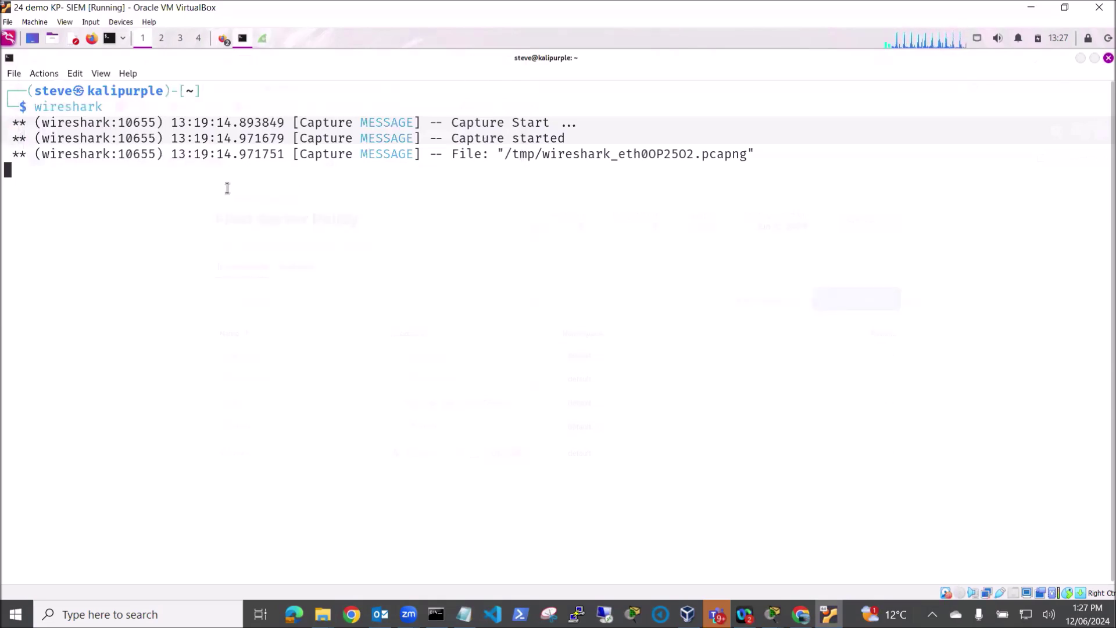
# - Bring the Fleet Server Policy window forward and open the cisco_ios-1 integration for editing
pyautogui.click(222, 40)
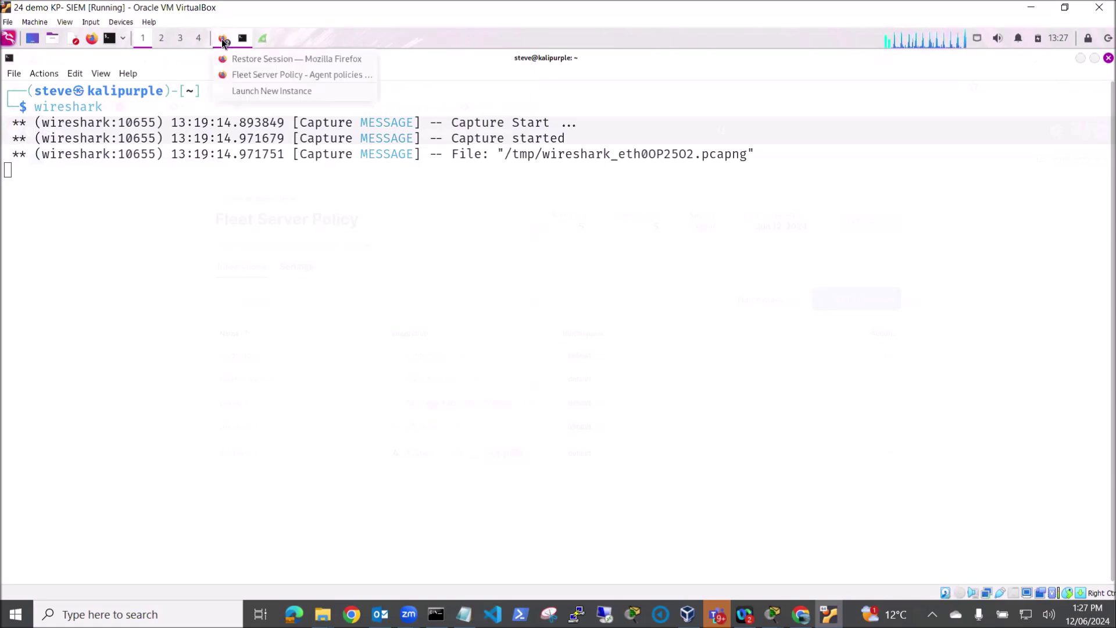
pyautogui.click(251, 76)
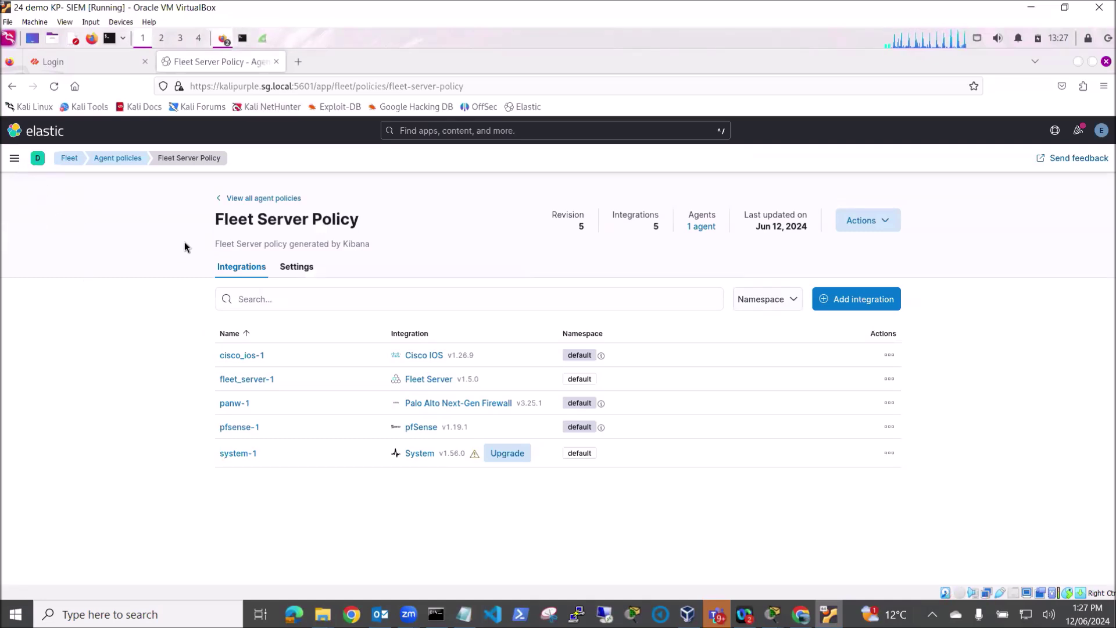
pyautogui.click(249, 359)
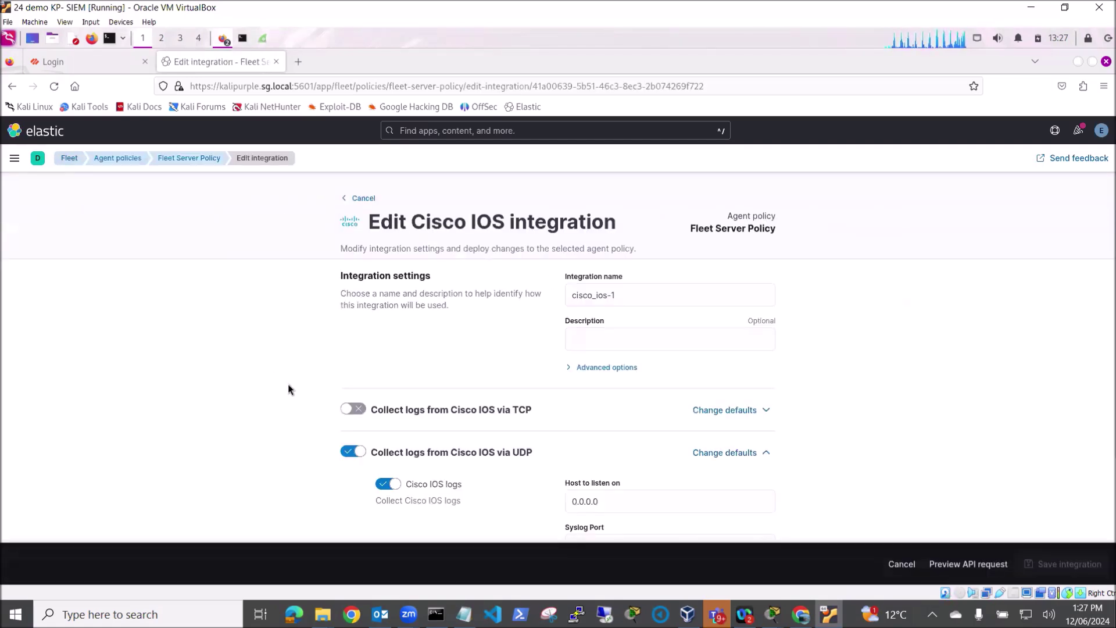
pyautogui.scroll(-3, 291, 385)
pyautogui.scroll(2, 291, 385)
pyautogui.scroll(2, 291, 388)
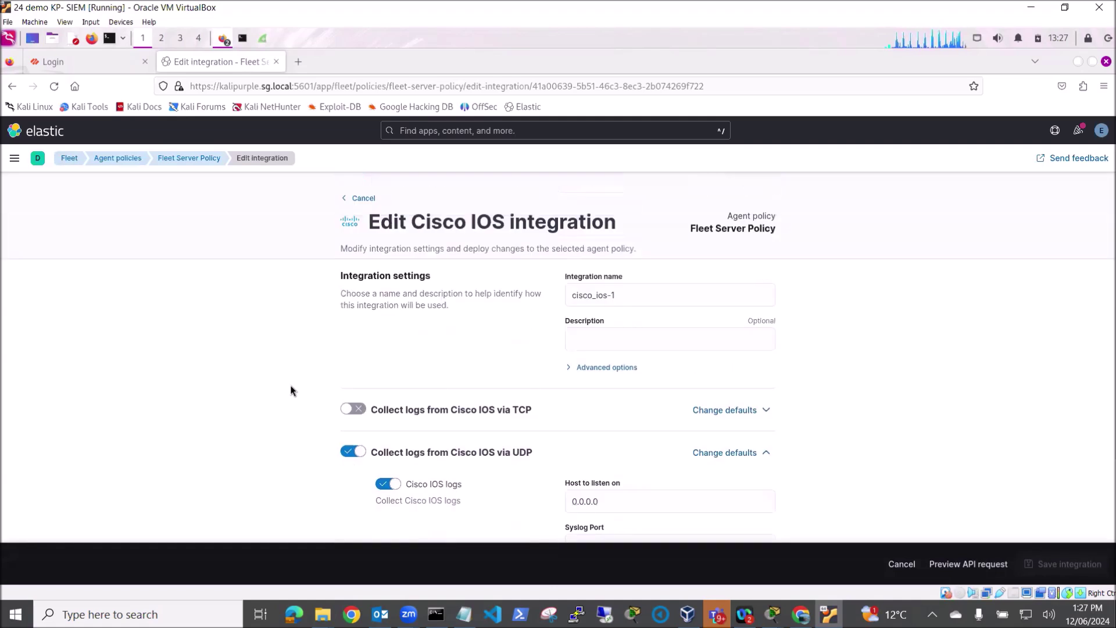
# - Cancel the unsaved edit and find dataset cisco_ios.log in the Cisco IOS overview's example event
pyautogui.click(362, 198)
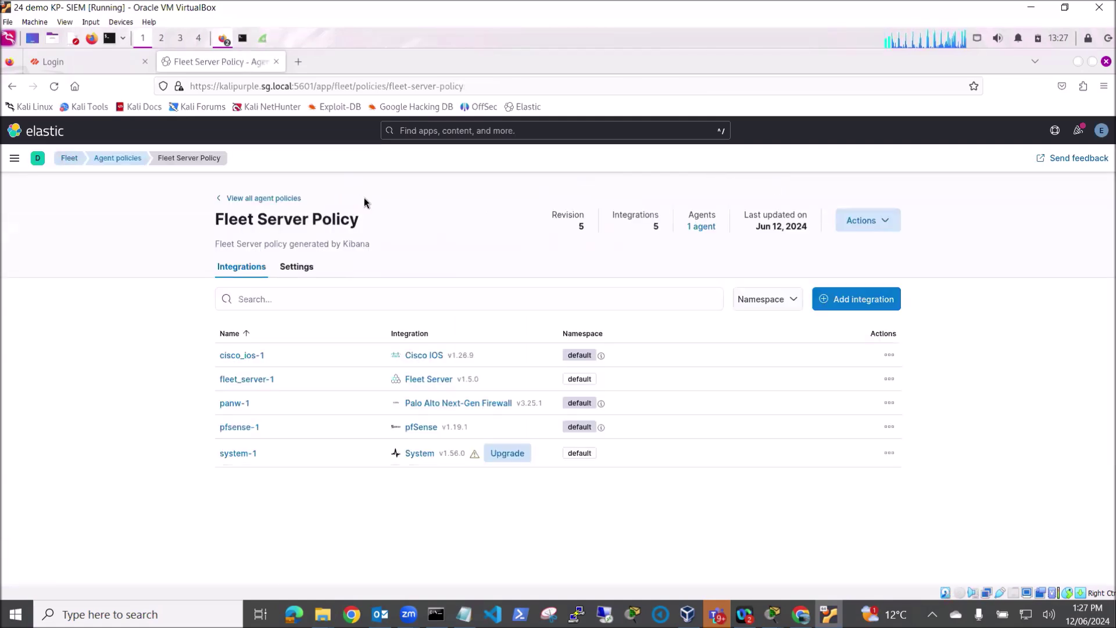
pyautogui.click(424, 356)
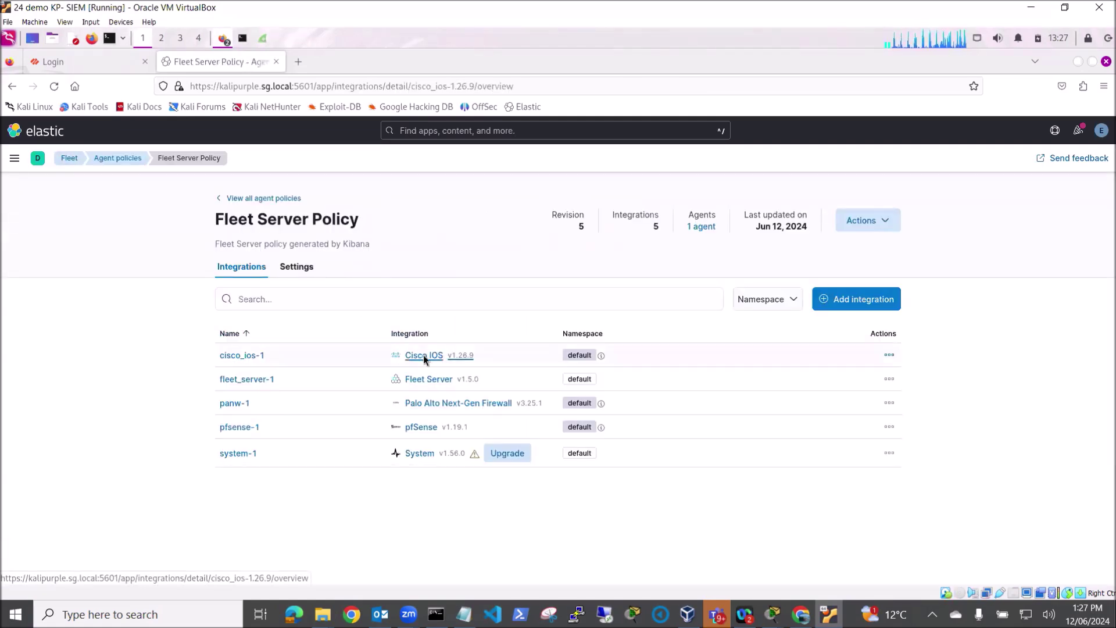
pyautogui.scroll(-10, 375, 390)
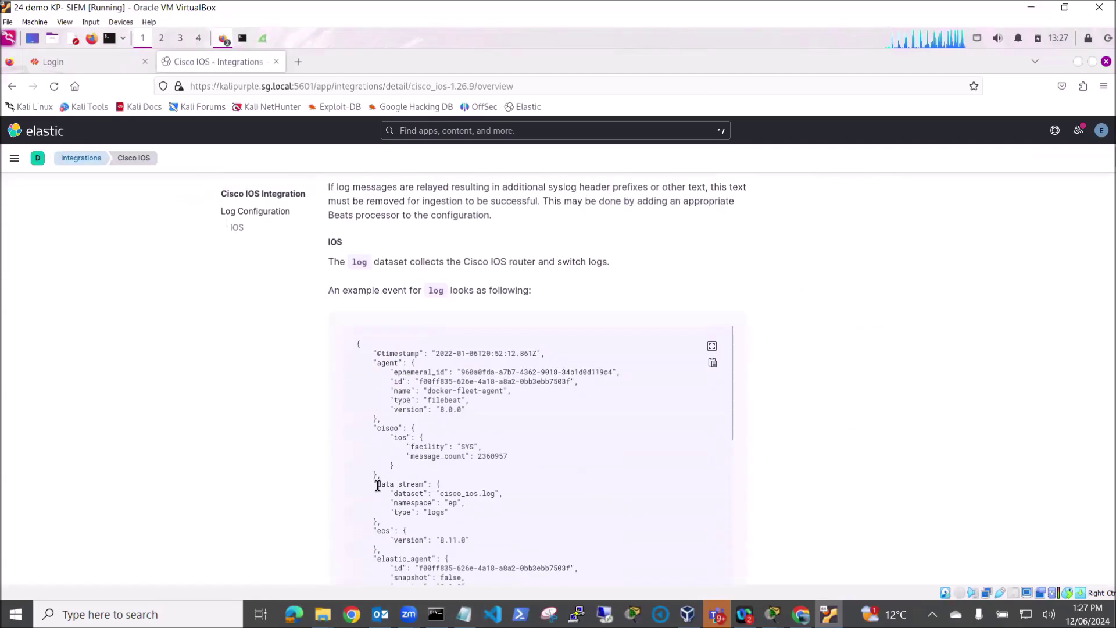
pyautogui.moveTo(378, 486); pyautogui.dragTo(499, 494)
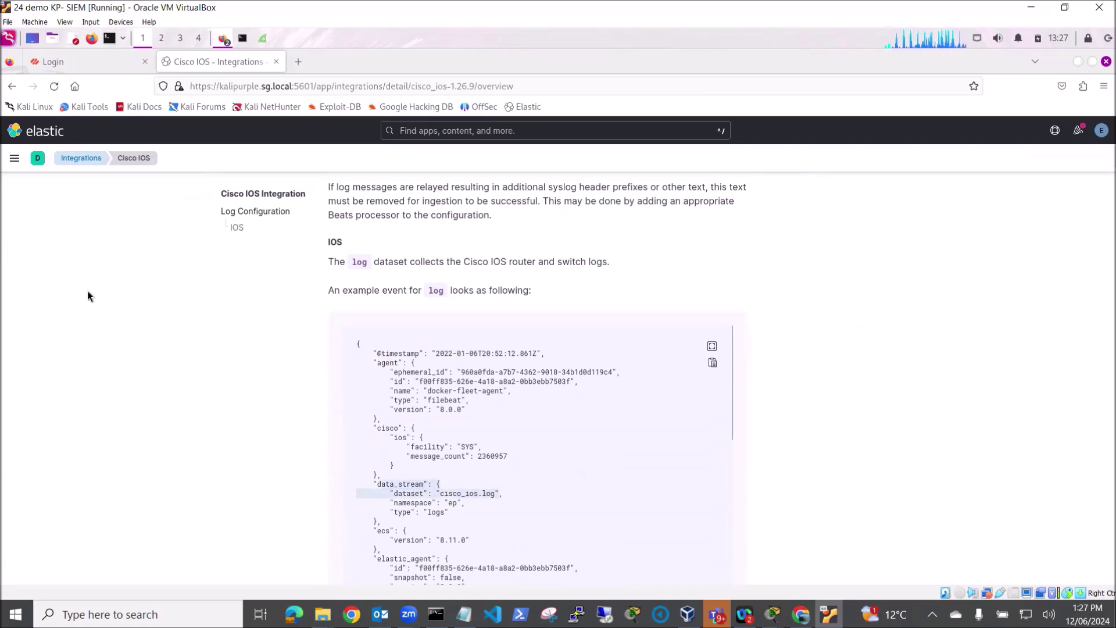
pyautogui.click(14, 160)
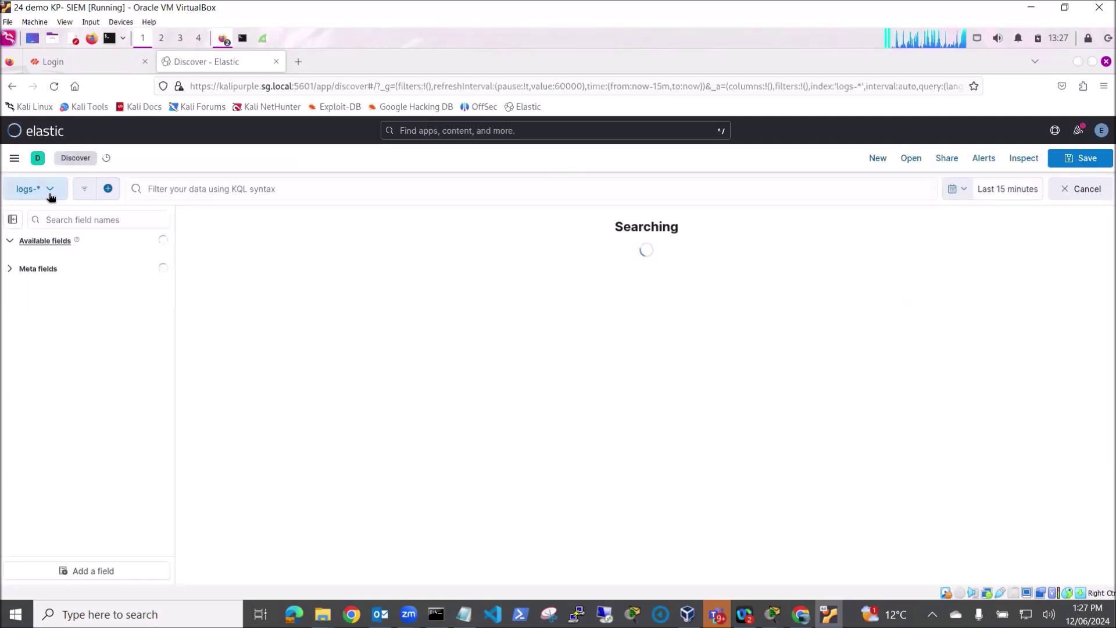
# - Check the data view list and the top values of agent.id in Discover
pyautogui.click(50, 189)
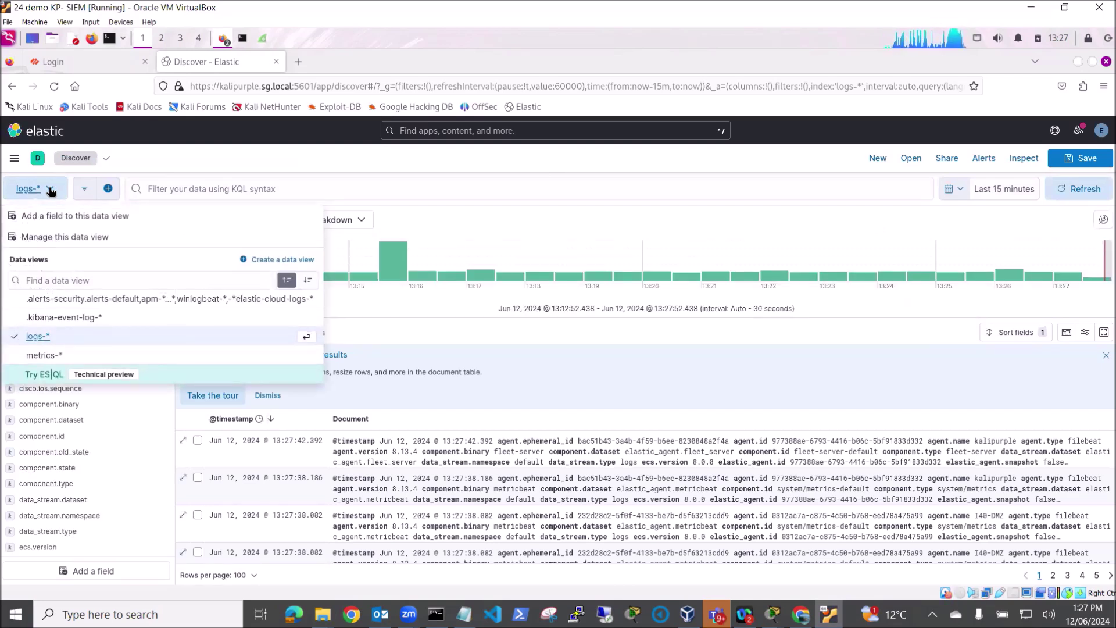
pyautogui.click(329, 189)
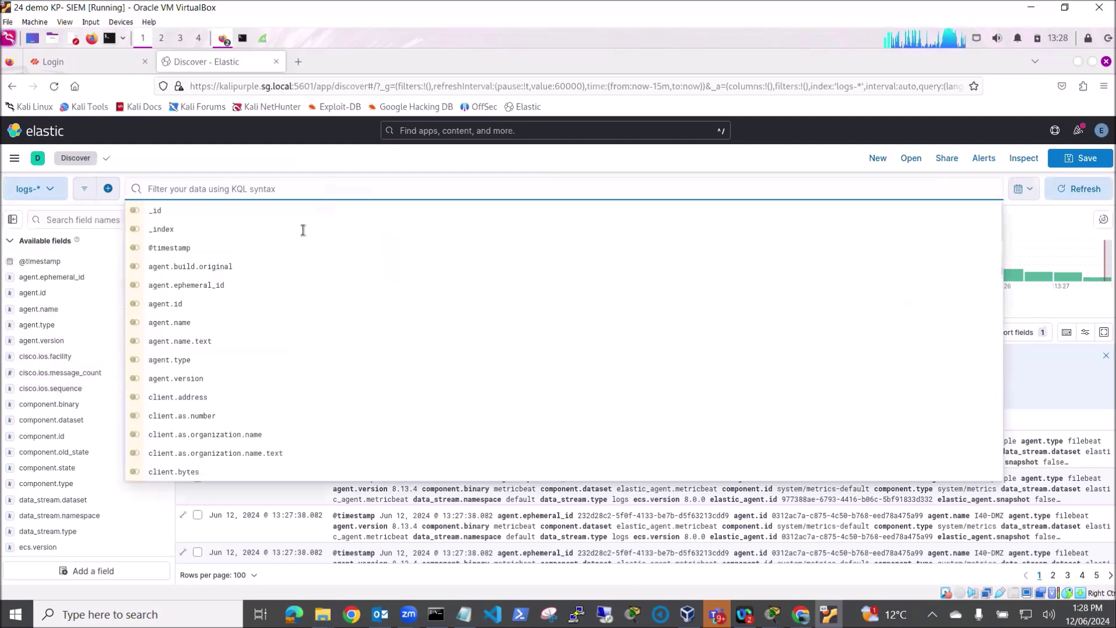
pyautogui.click(102, 292)
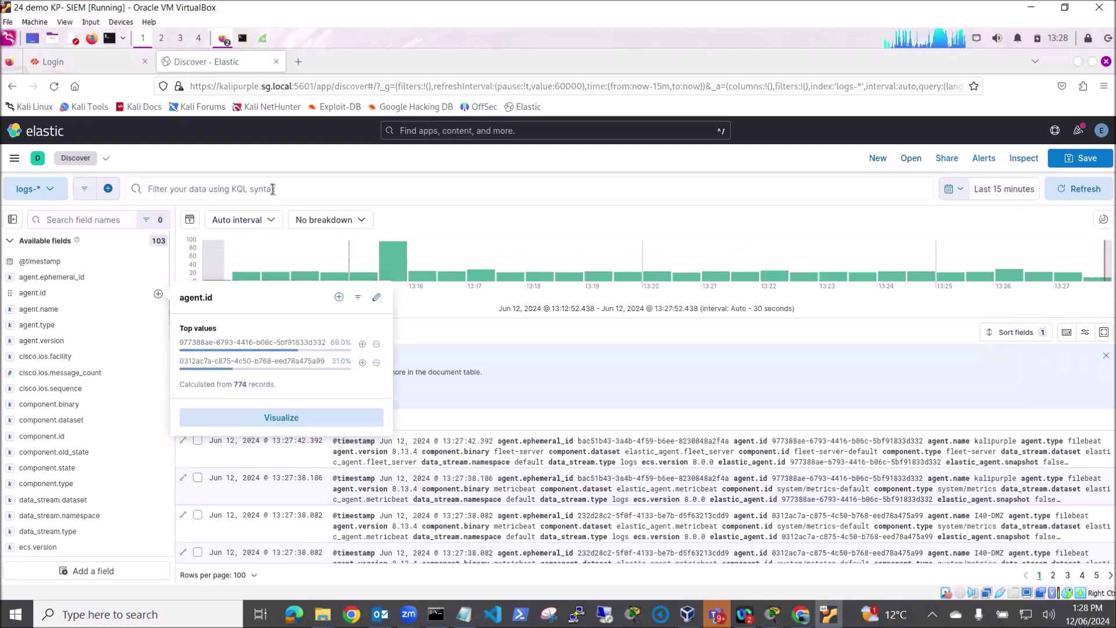
# - Filter logs-* with the query data_stream.dataset : "cisco_ios.log" and run it
pyautogui.click(213, 188)
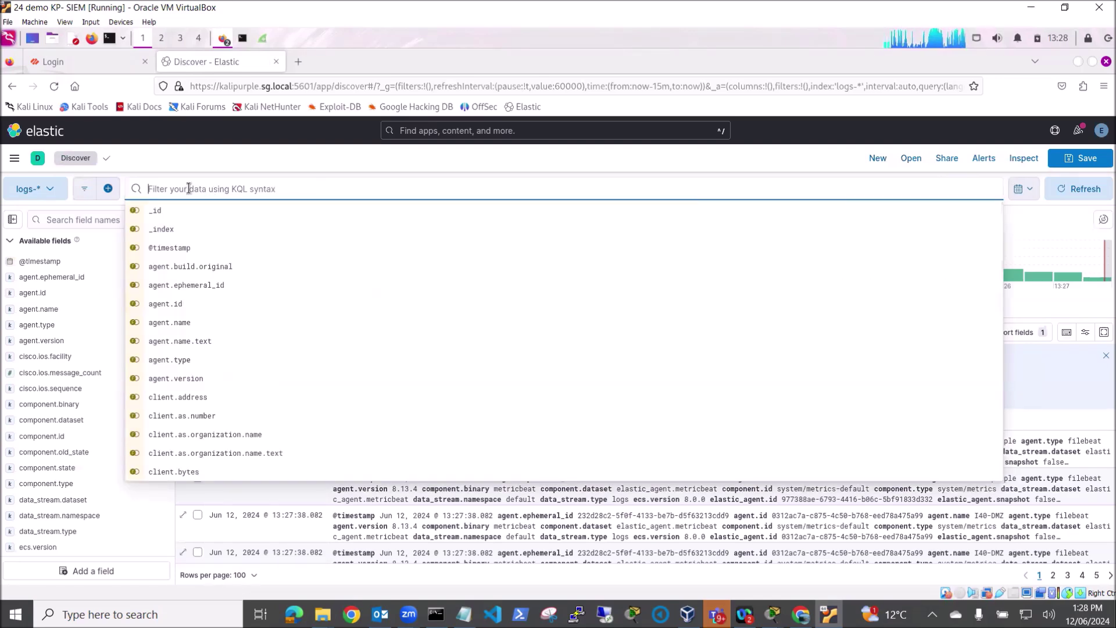
pyautogui.write('data')
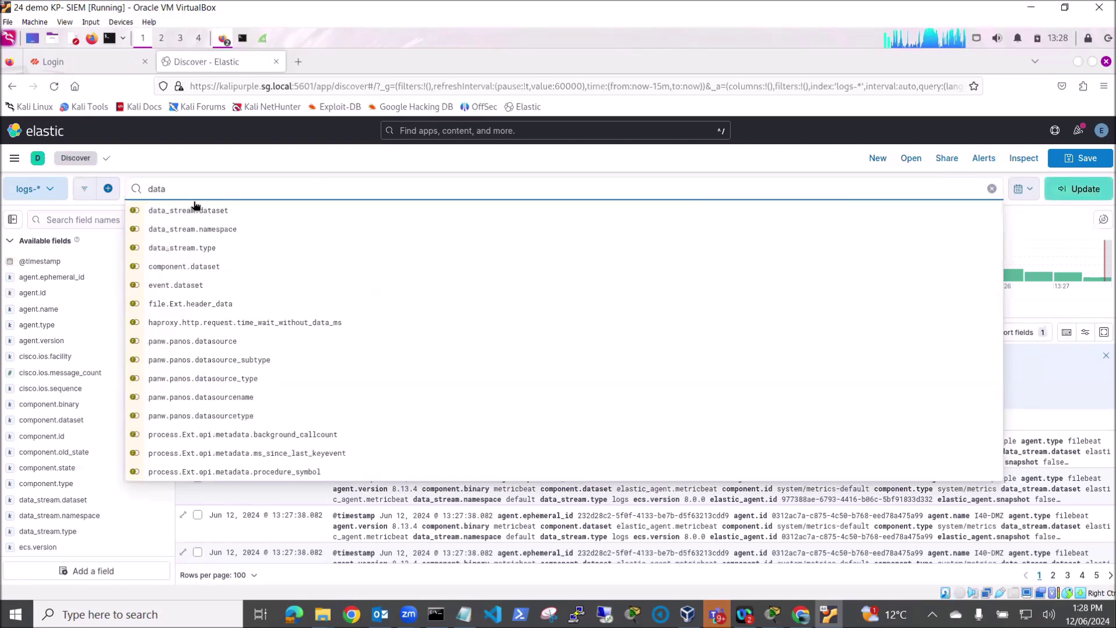
pyautogui.click(196, 210)
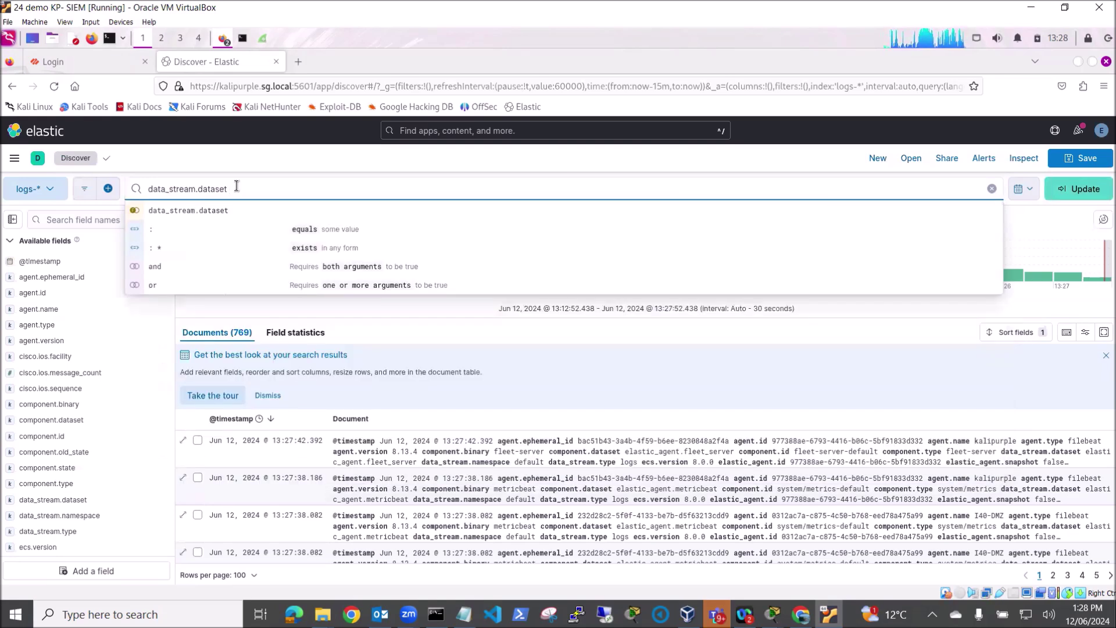
pyautogui.write(':')
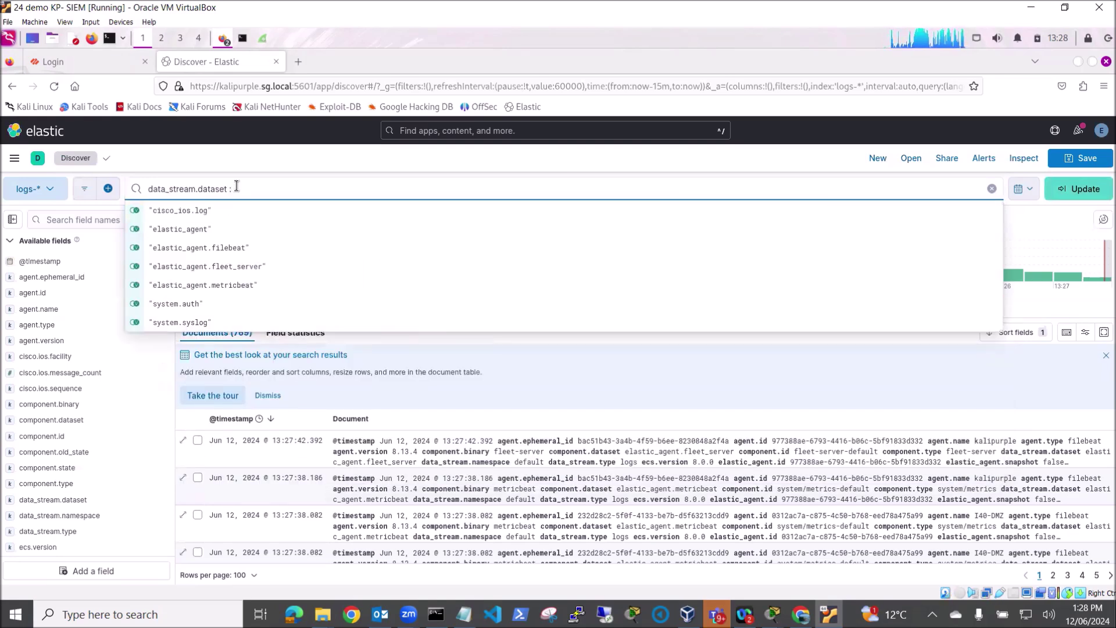
pyautogui.click(191, 210)
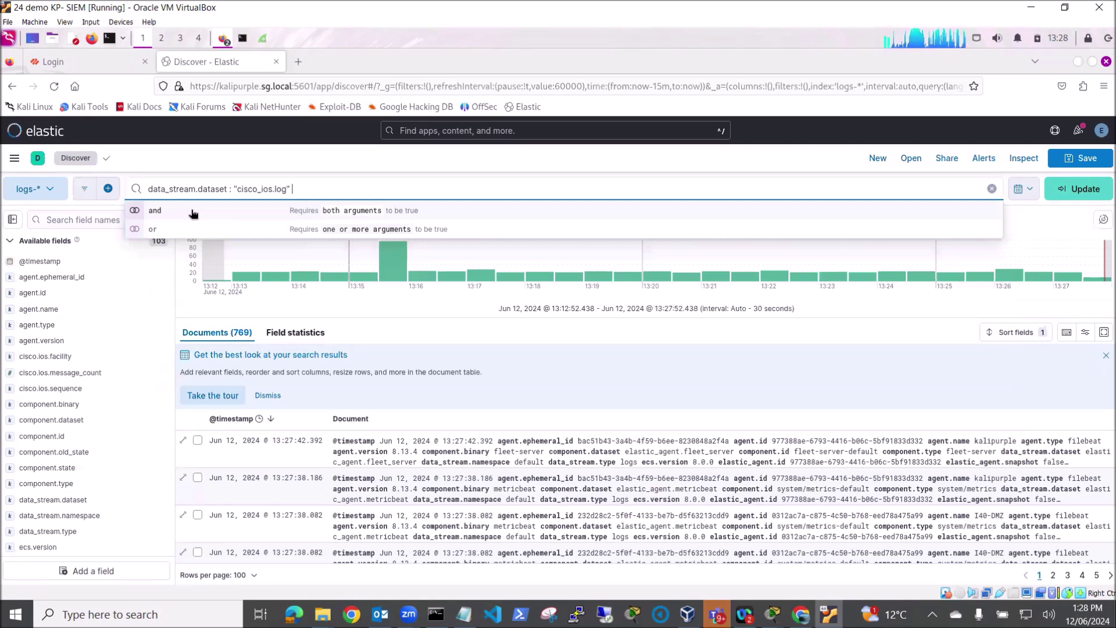
pyautogui.click(1079, 190)
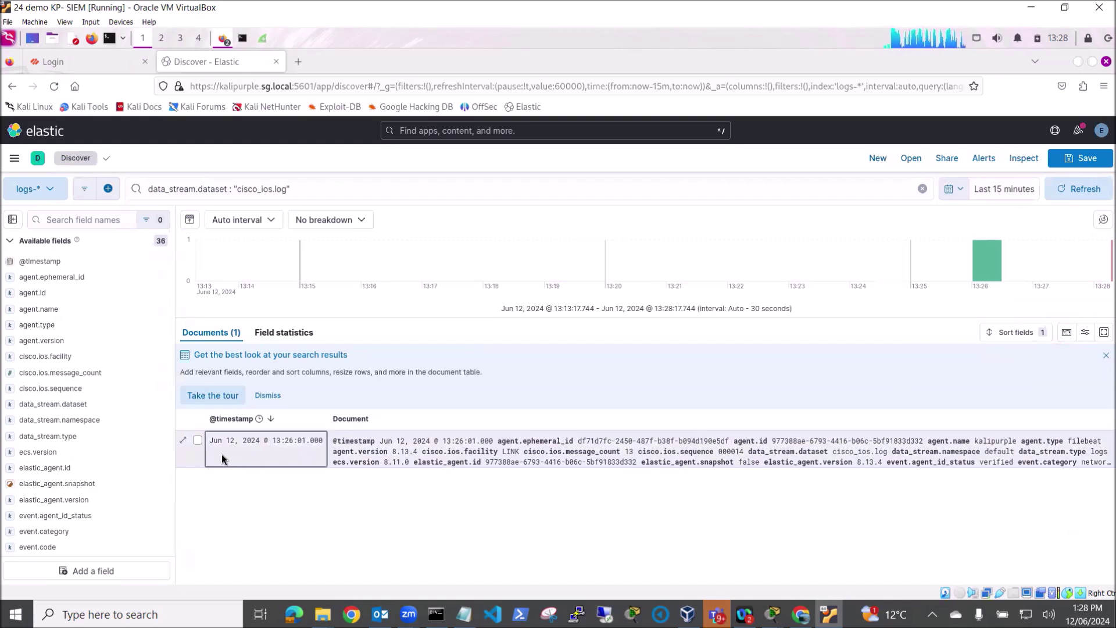
# - Expand the matching document and check its agent.name and data_stream.dataset cisco_ios.log values
pyautogui.click(183, 442)
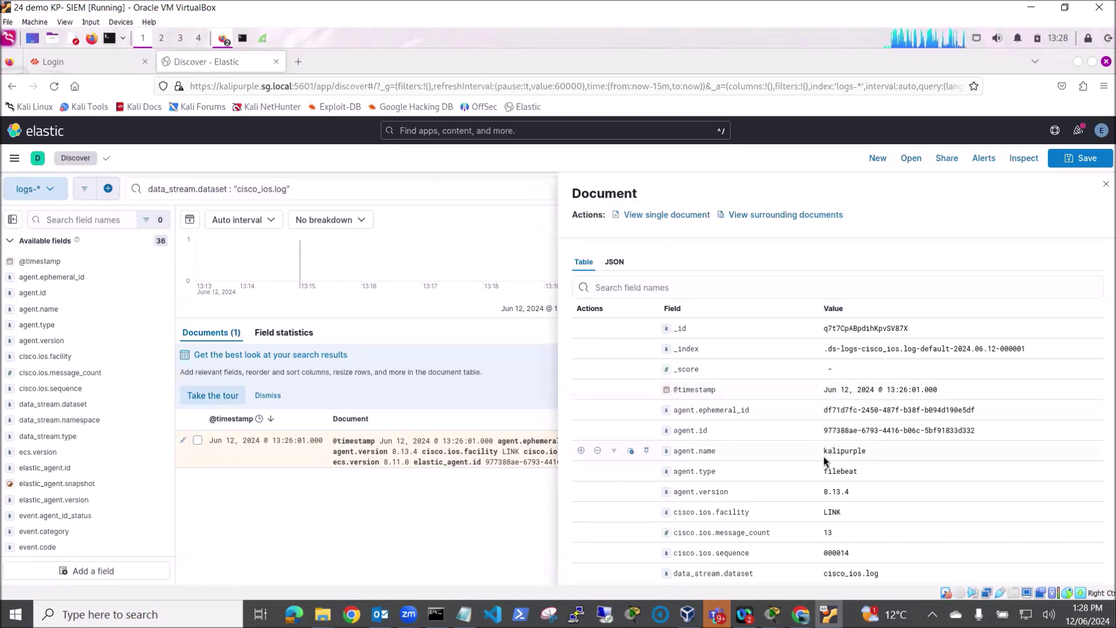
pyautogui.moveTo(825, 451); pyautogui.dragTo(867, 451)
pyautogui.scroll(-2, 840, 501)
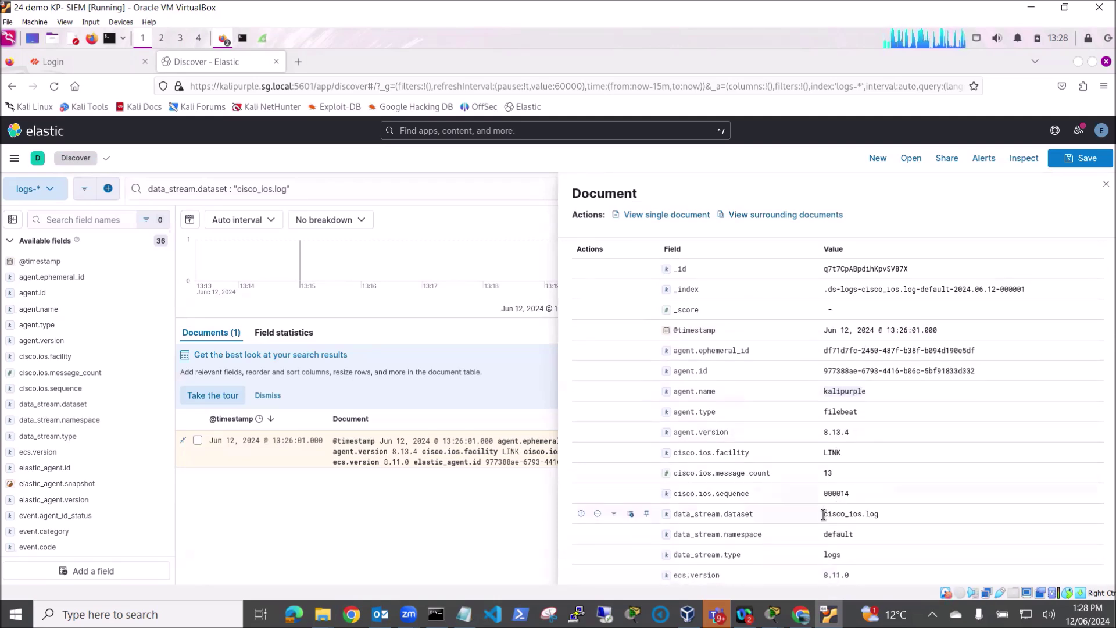
pyautogui.moveTo(823, 515); pyautogui.dragTo(876, 515)
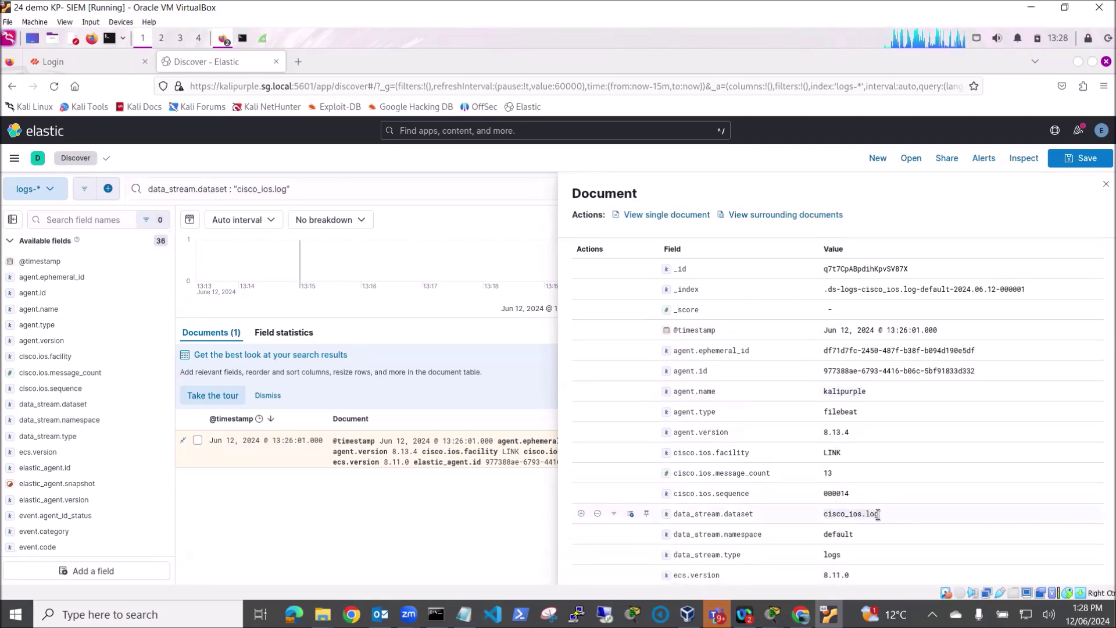
# - Page to the fields showing the message 'Interface GigabitEthernet0/3, changed state to up'
pyautogui.scroll(-3, 878, 515)
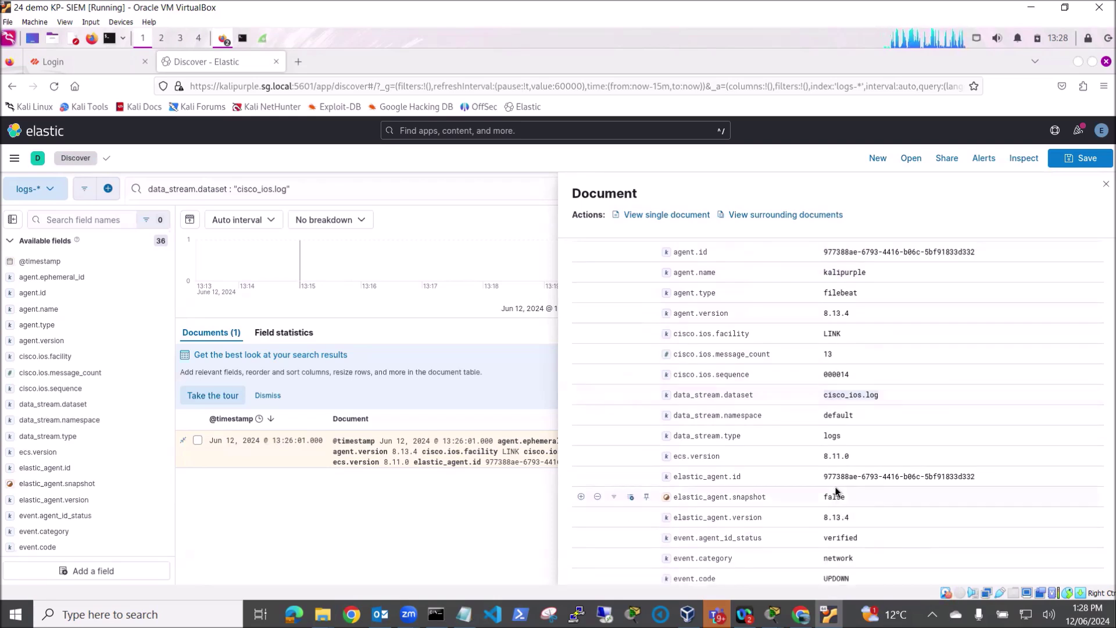
pyautogui.scroll(-3, 837, 491)
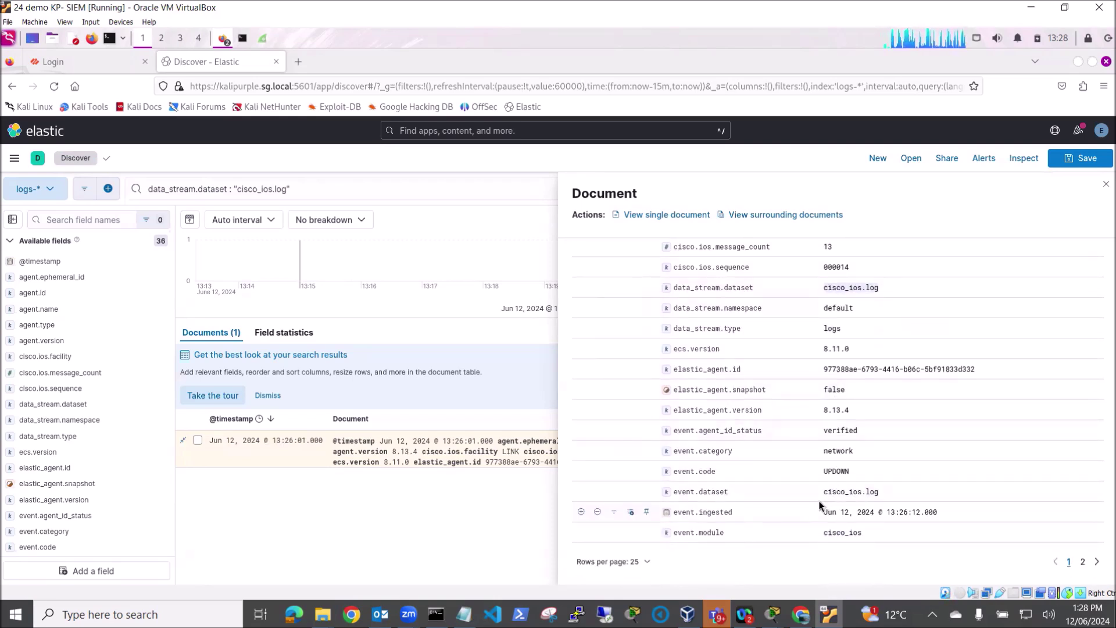
pyautogui.click(829, 472)
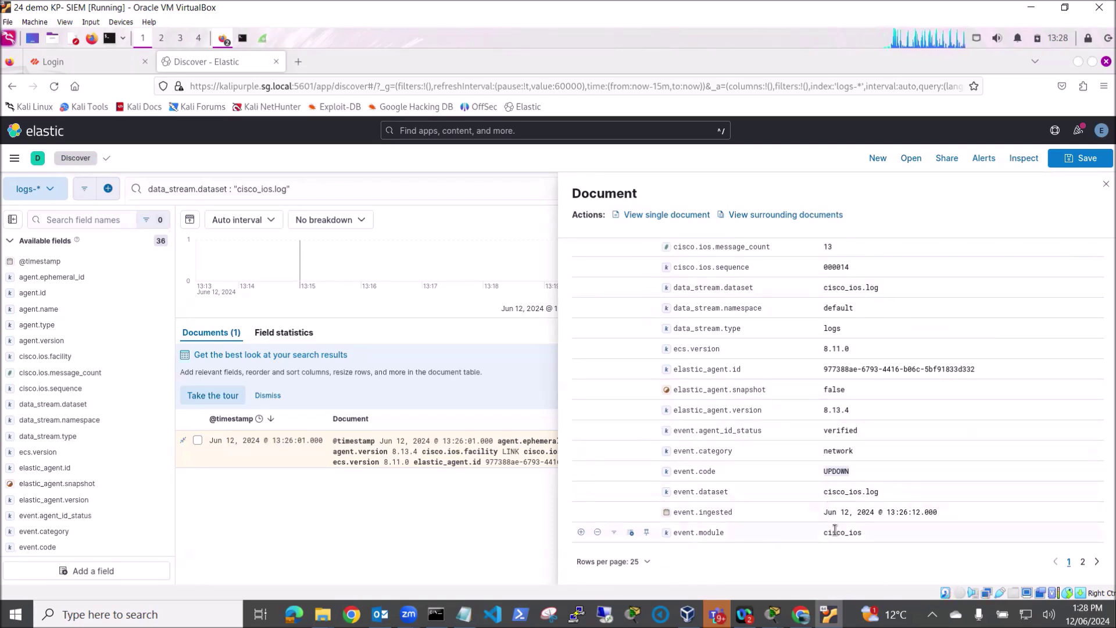
pyautogui.click(1083, 563)
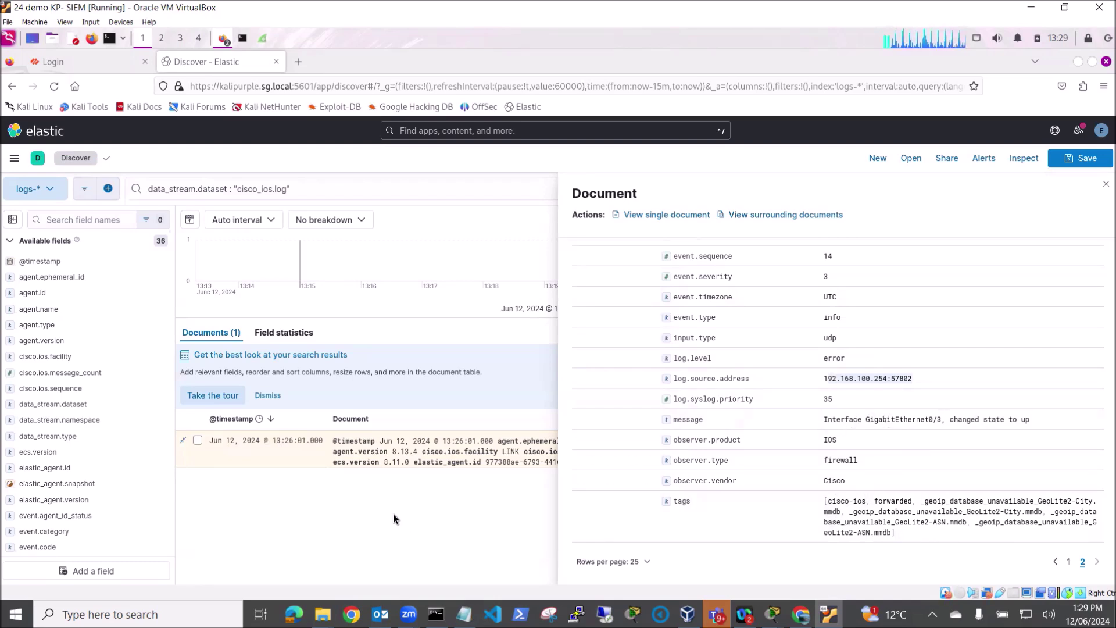
pyautogui.click(243, 452)
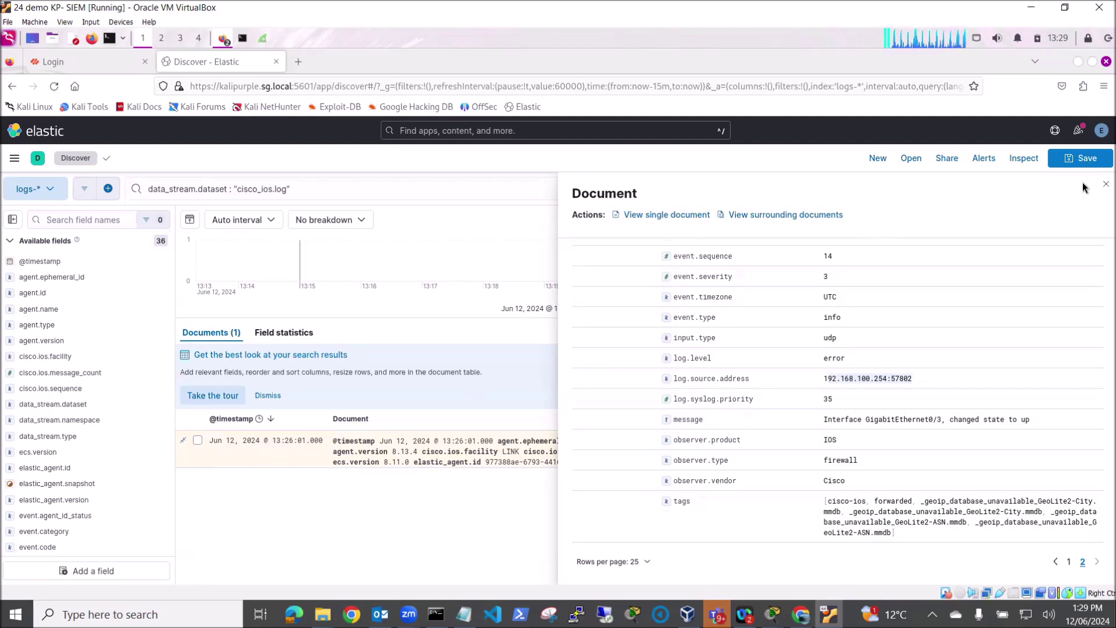
# - Close the Document flyout to see the single 13:26:01 cisco_ios.log event
pyautogui.click(1106, 184)
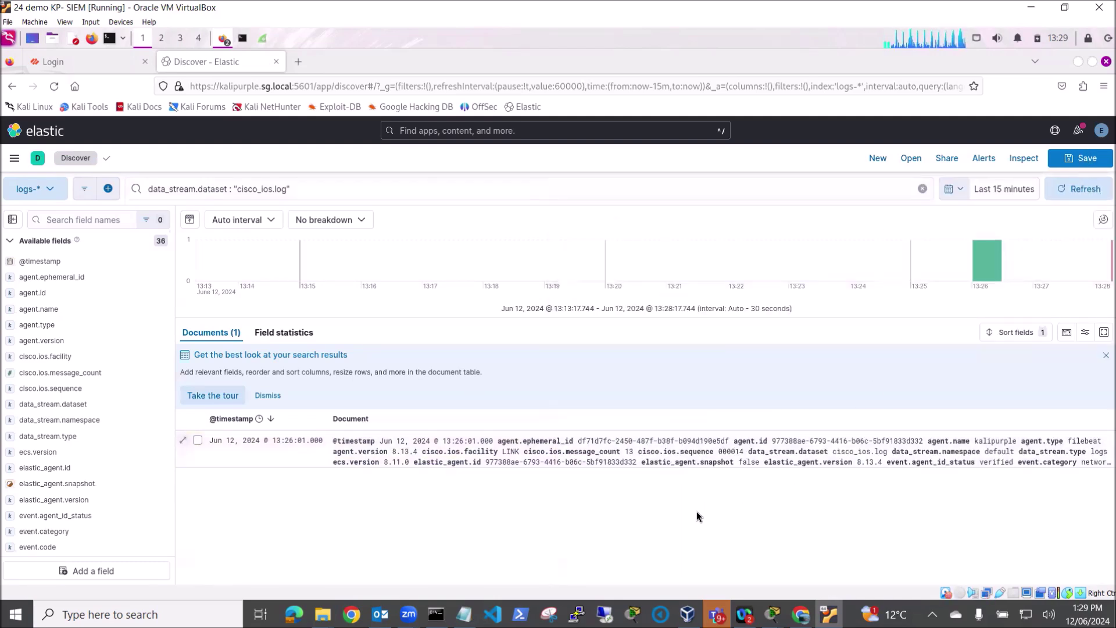